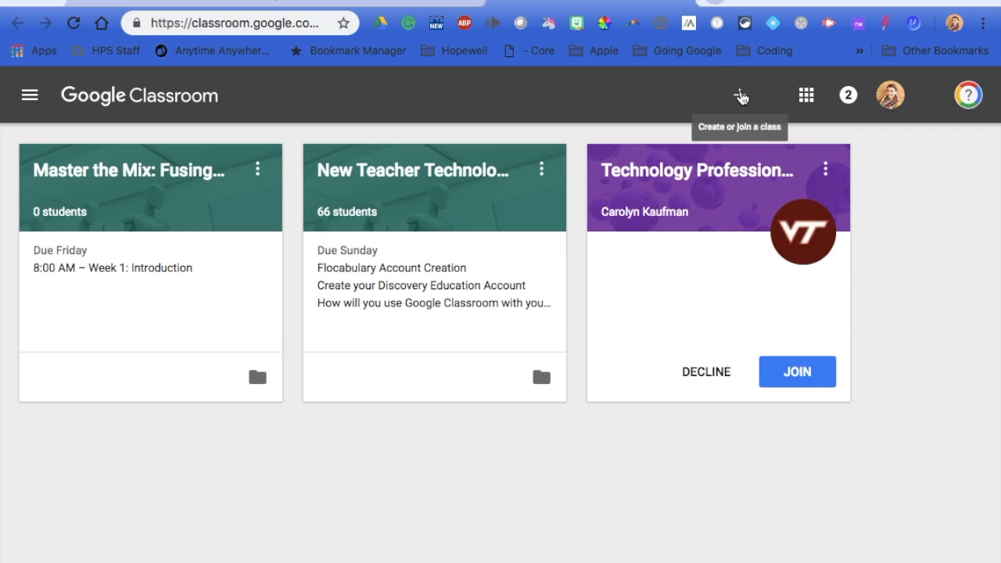
# Start creating a new class and name it Geometry 2018-2019
pyautogui.click(740, 97)
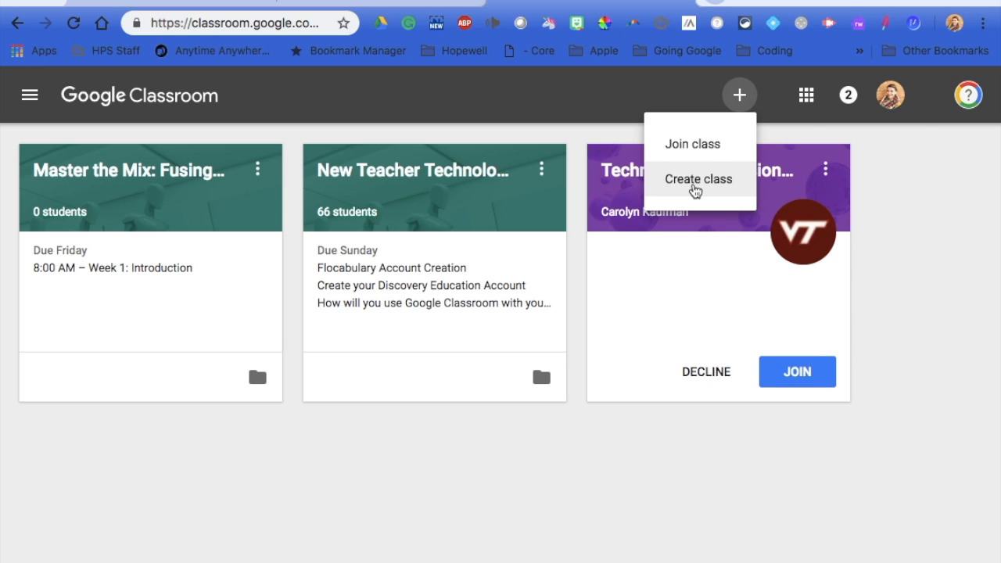
pyautogui.click(695, 189)
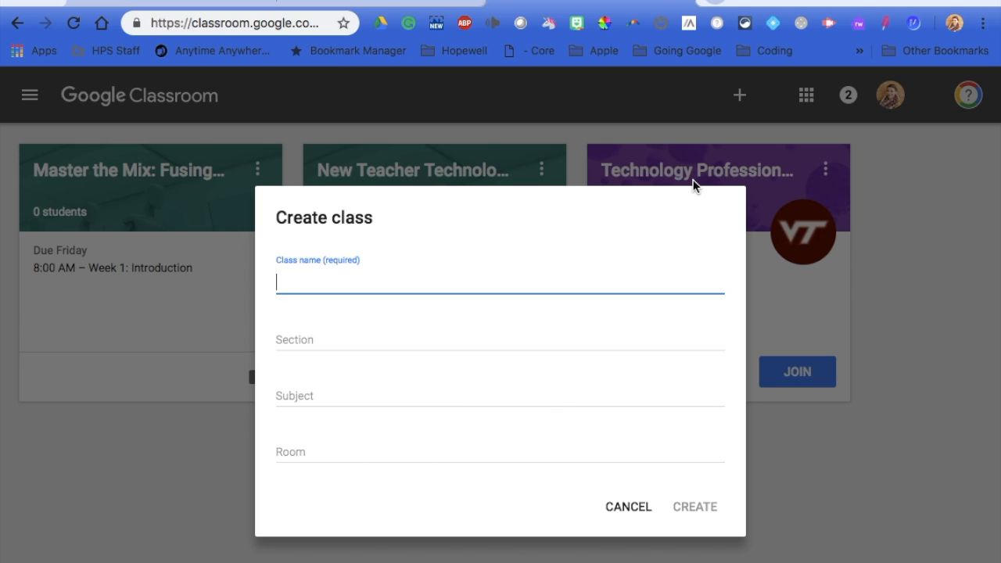
pyautogui.write('Geometry')
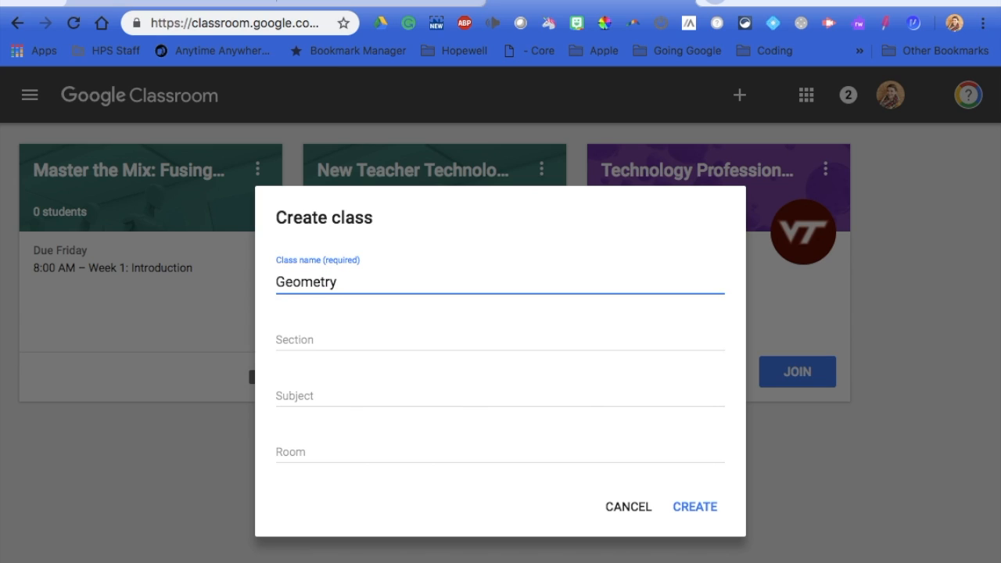
pyautogui.click(502, 339)
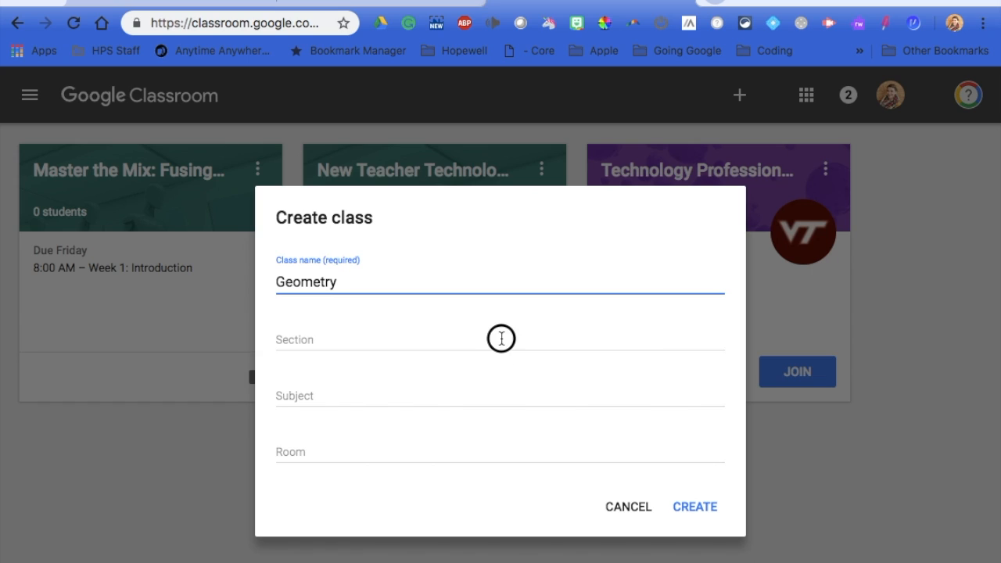
pyautogui.click(489, 283)
pyautogui.write('2018-2019')
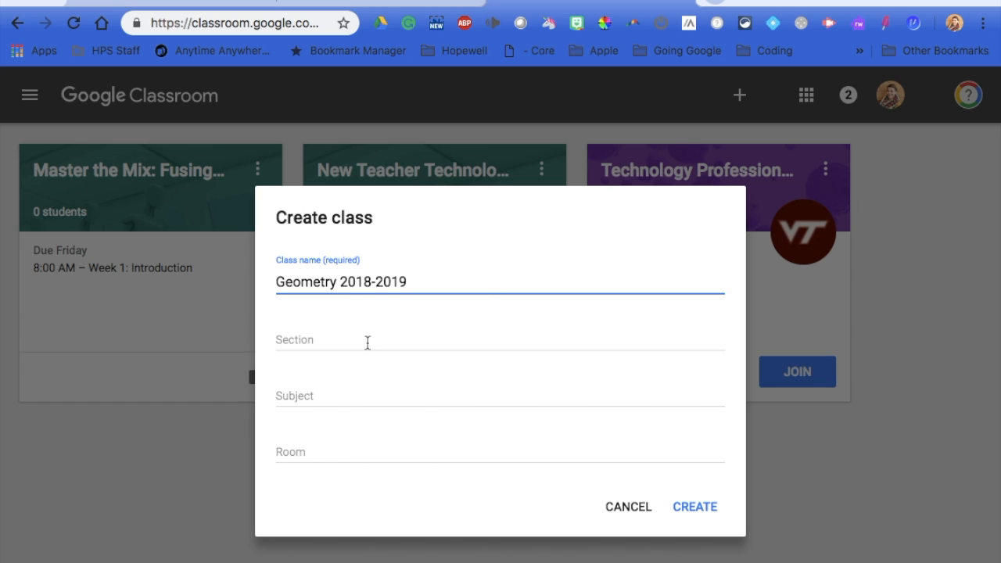
# Set the section to First Block and the subject to Geometry, and create the class
pyautogui.click(358, 339)
pyautogui.write('First B')
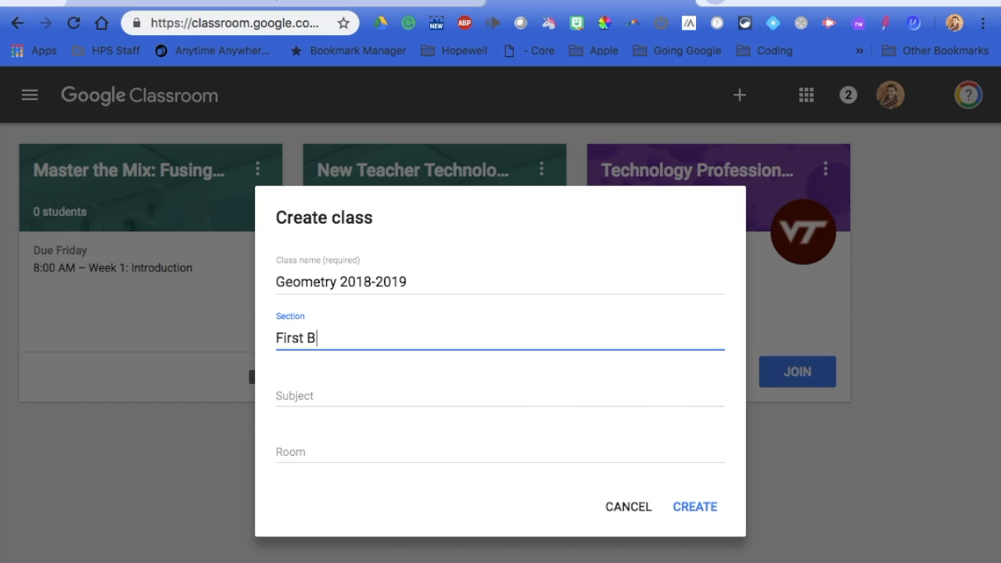
pyautogui.write('lock')
pyautogui.click(300, 396)
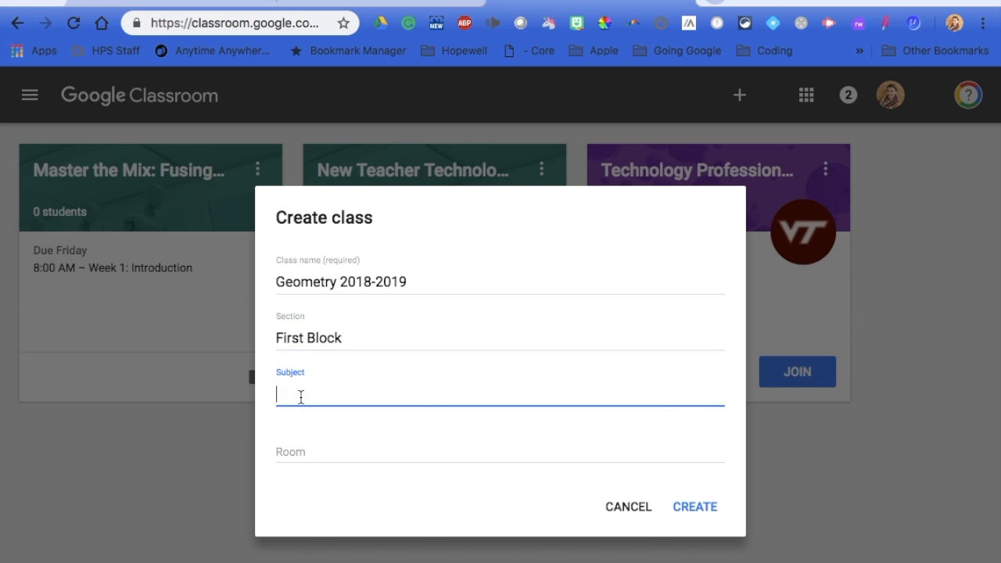
pyautogui.write('Geo')
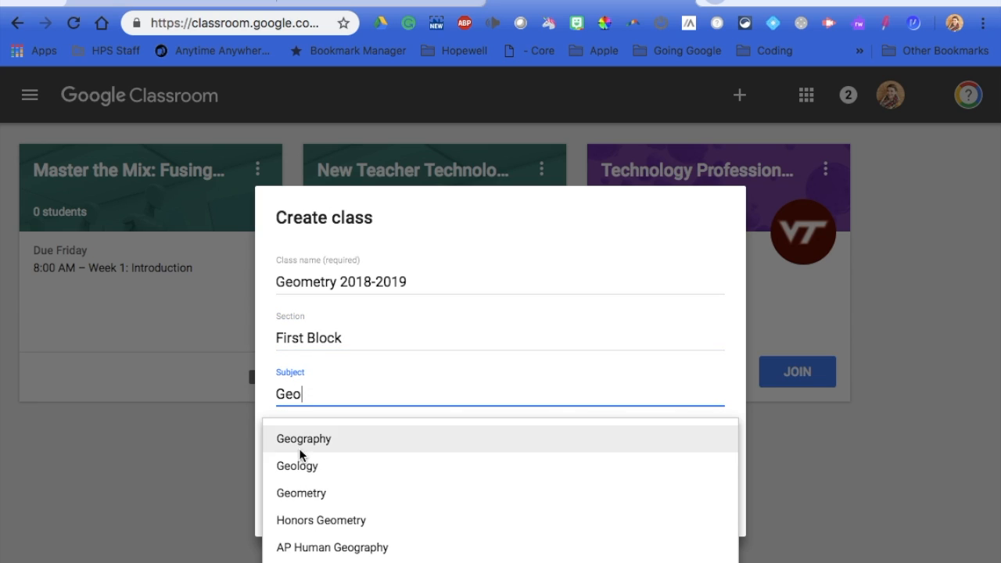
pyautogui.click(287, 493)
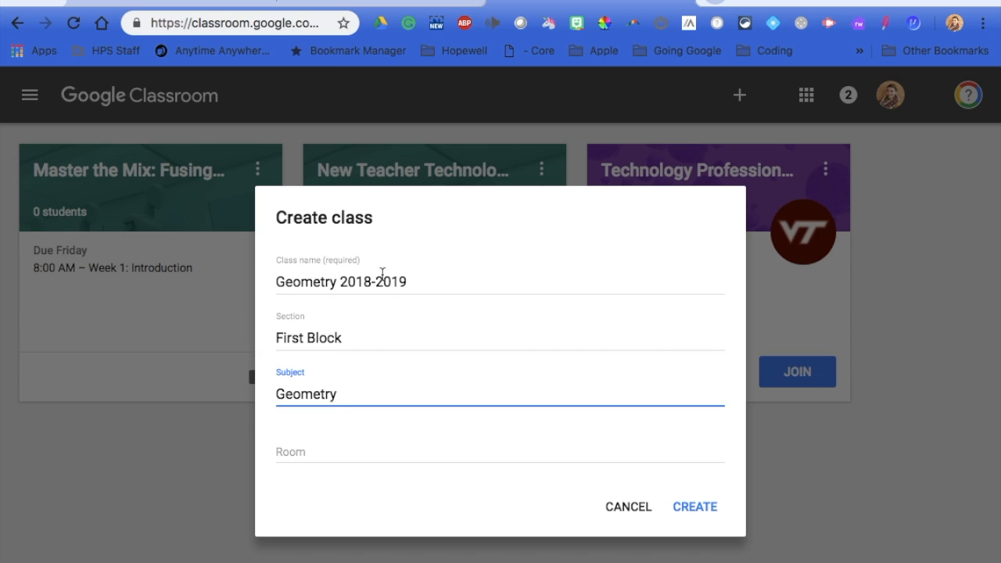
pyautogui.click(707, 508)
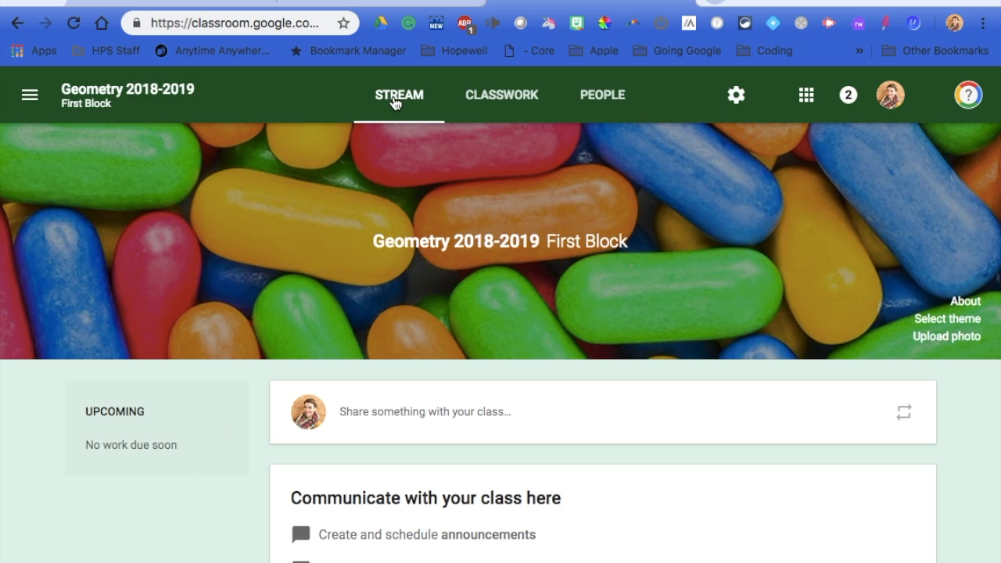
# Look over the Stream and Classwork pages of the new class
pyautogui.scroll(-1, 397, 500)
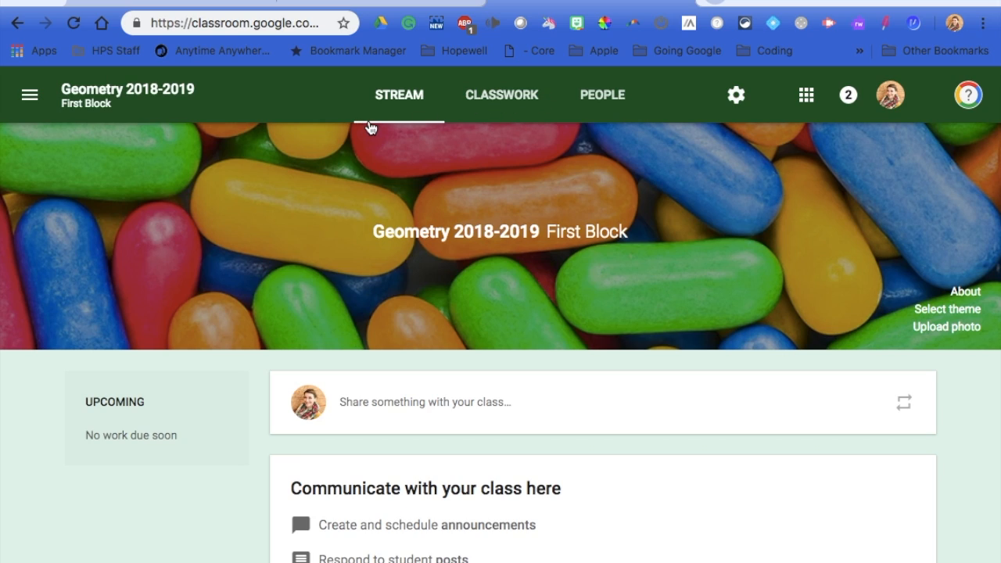
pyautogui.click(502, 94)
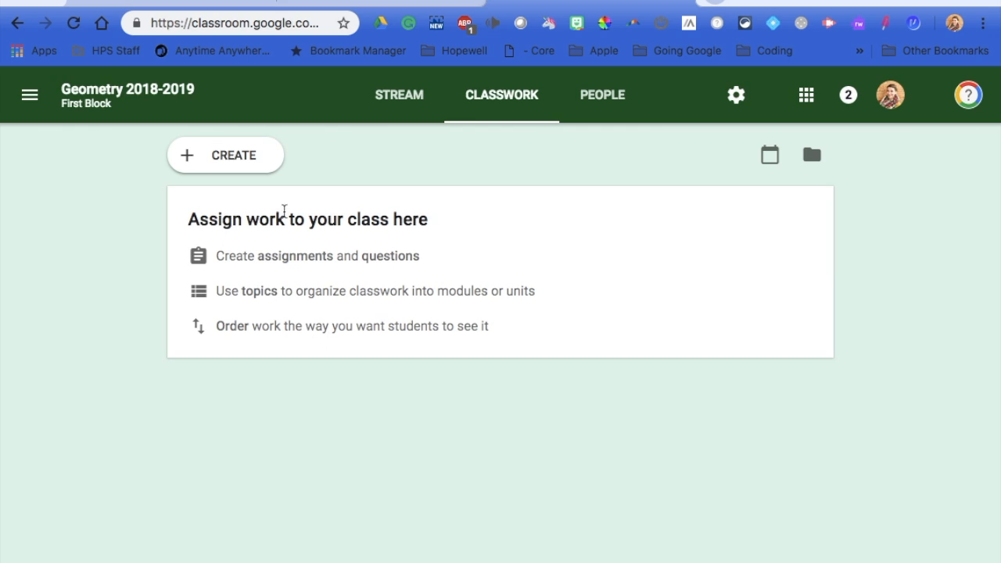
pyautogui.scroll(-1, 339, 448)
pyautogui.scroll(1, 340, 446)
# View the class's People page and the form for inviting teachers, closing the form without sending an invitation
pyautogui.click(601, 101)
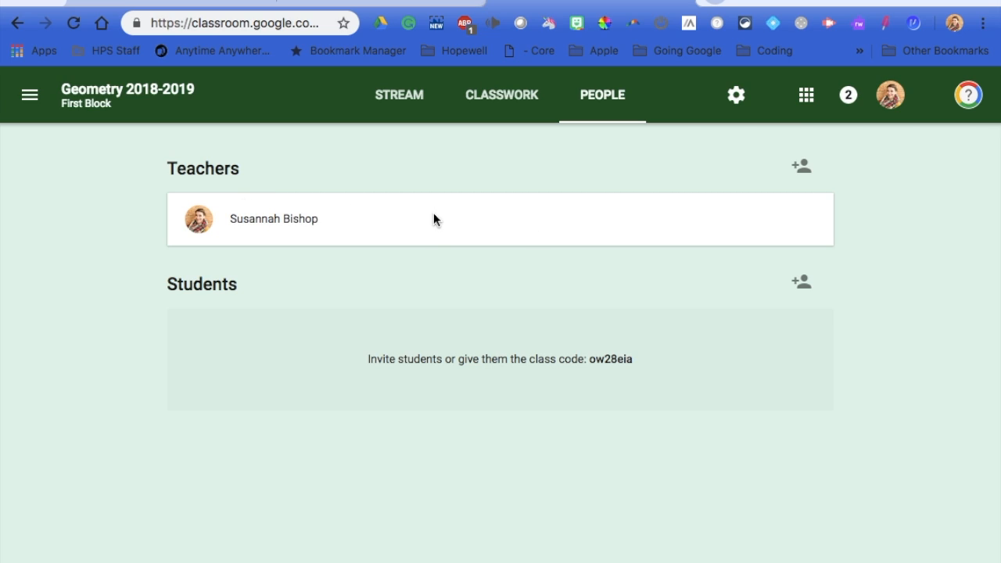
pyautogui.click(804, 168)
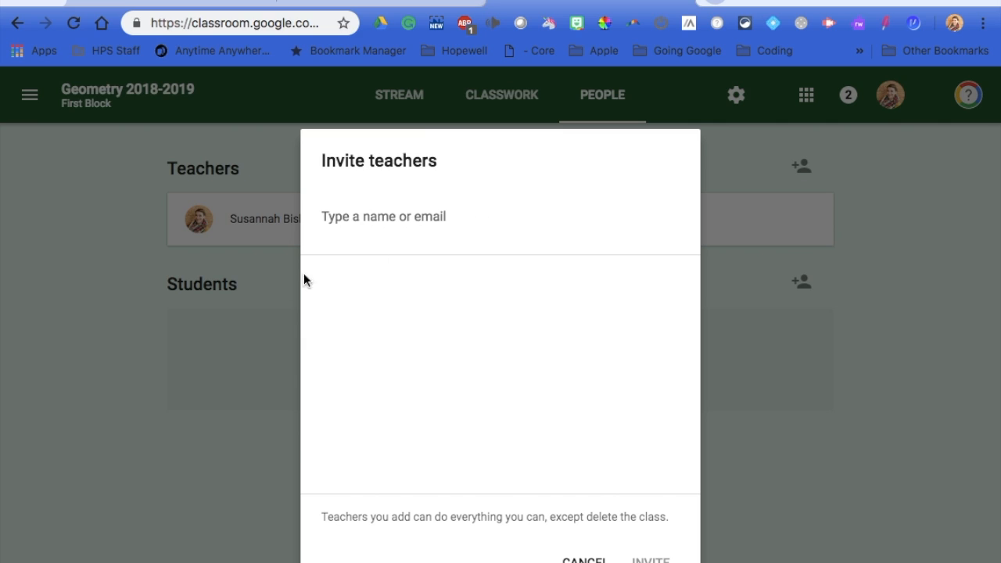
pyautogui.click(585, 560)
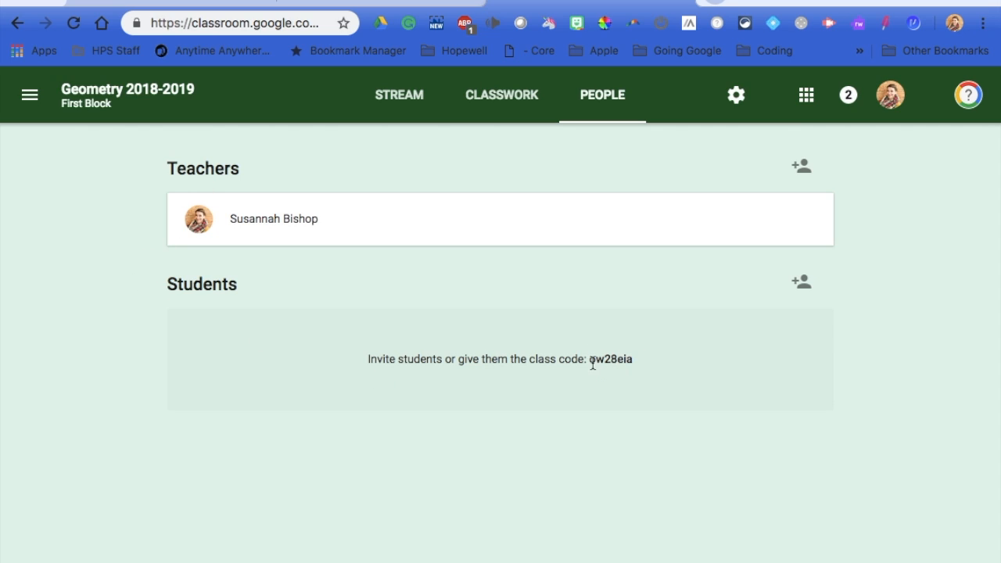
# Search for a student by first name in the student invitation form and close it without inviting anyone
pyautogui.click(800, 283)
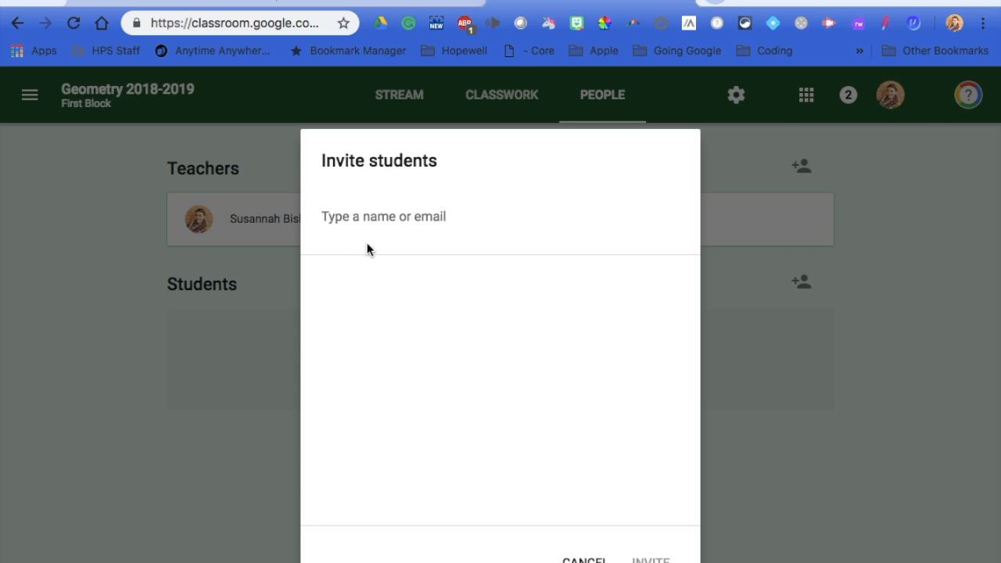
pyautogui.click(362, 220)
pyautogui.write('ama')
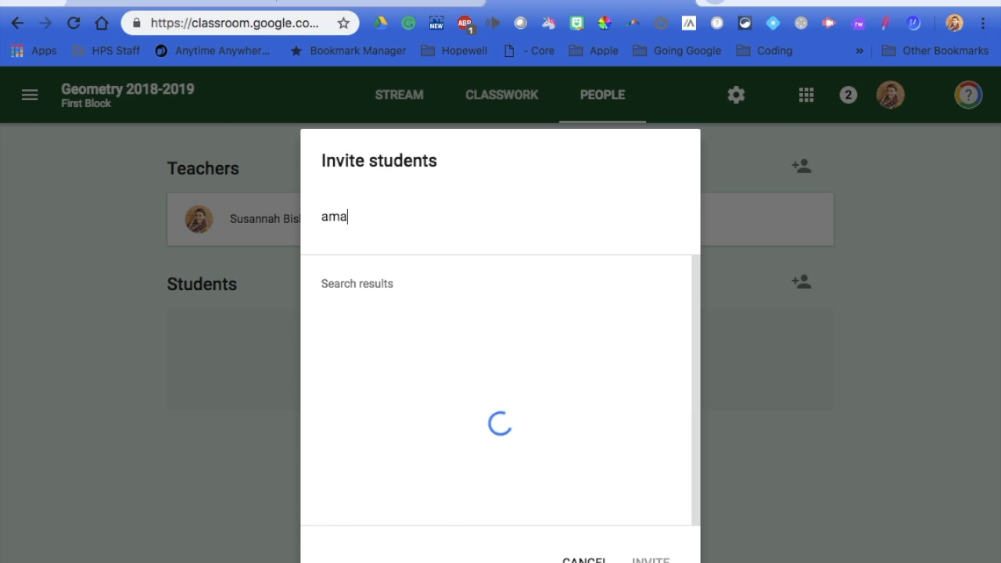
pyautogui.write('ya')
pyautogui.press('BackSpace')
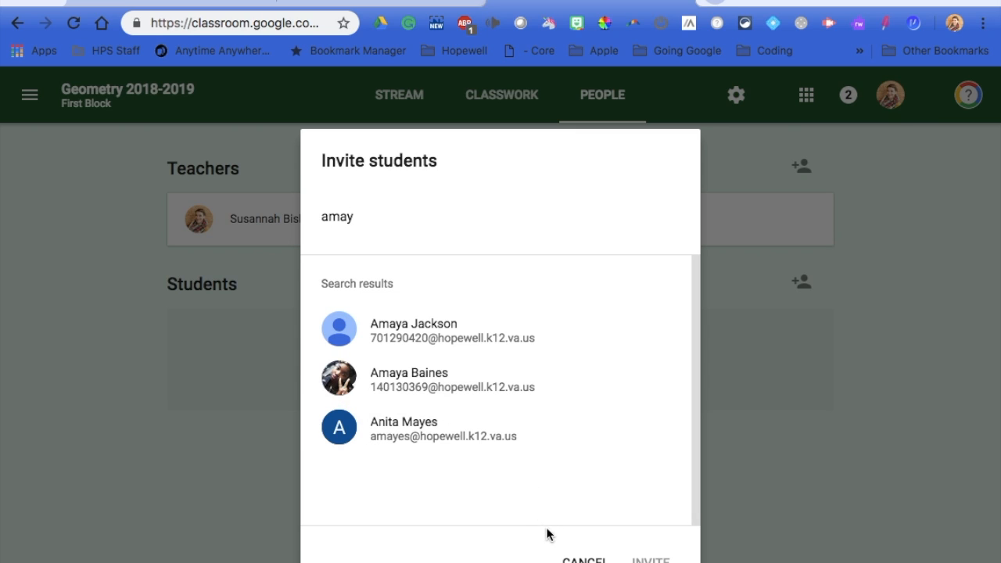
pyautogui.click(578, 559)
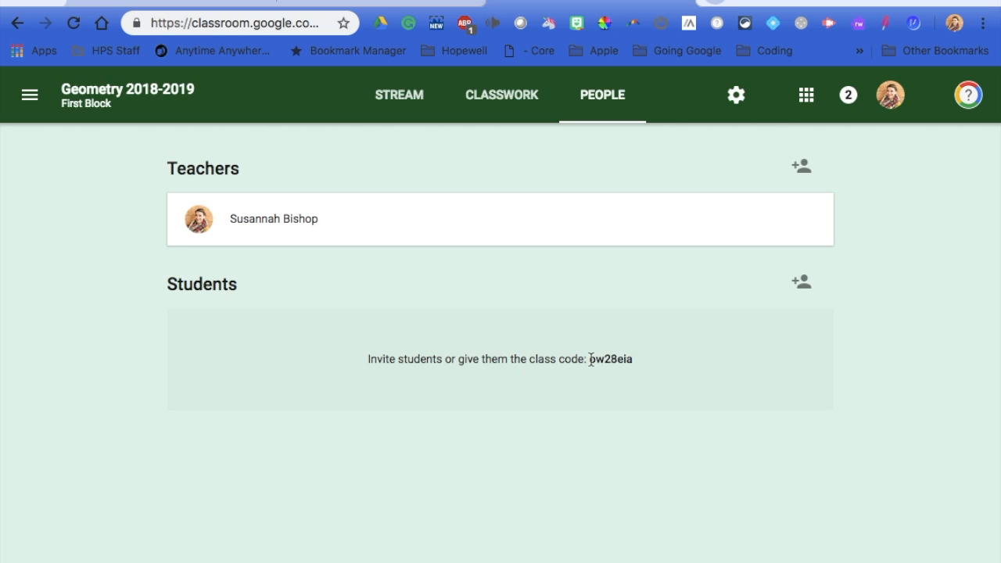
# Display the class code from the class settings, enlarge it to full screen and close the display
pyautogui.click(735, 97)
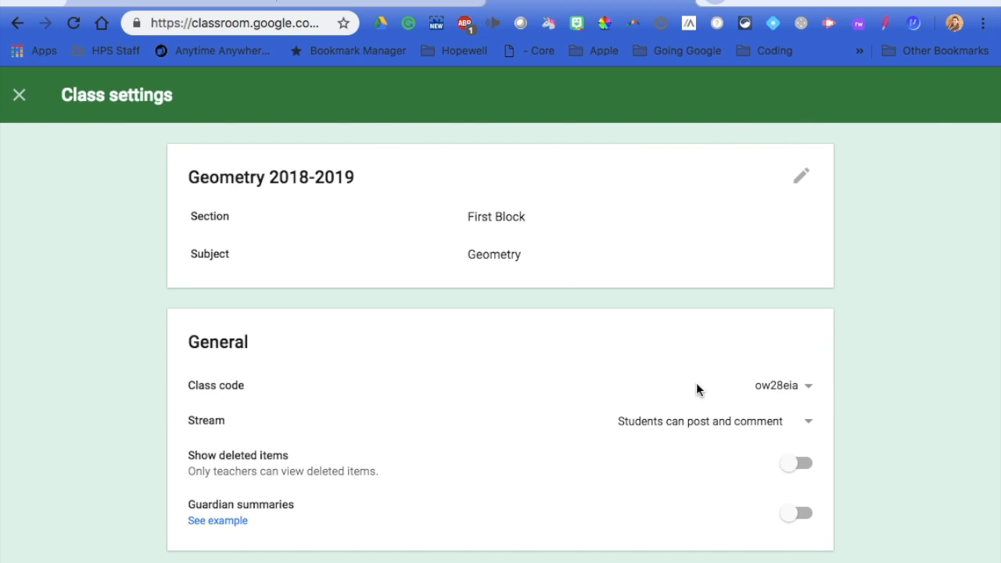
pyautogui.click(809, 387)
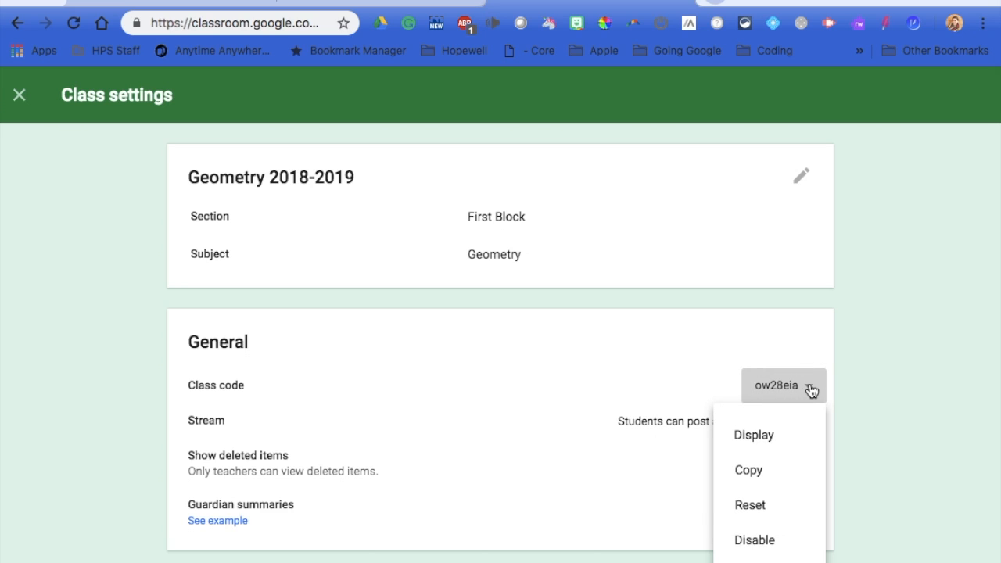
pyautogui.click(762, 440)
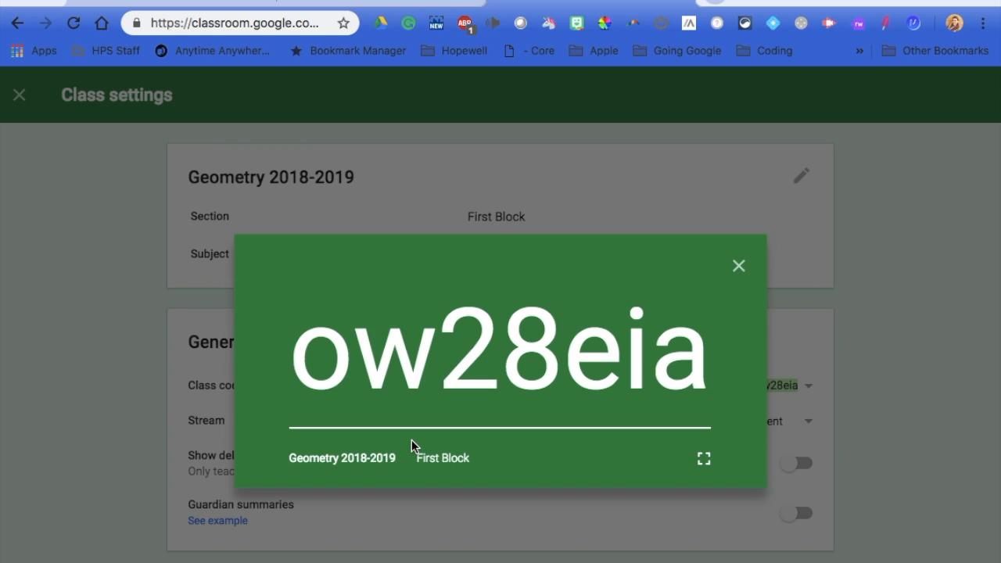
pyautogui.click(704, 461)
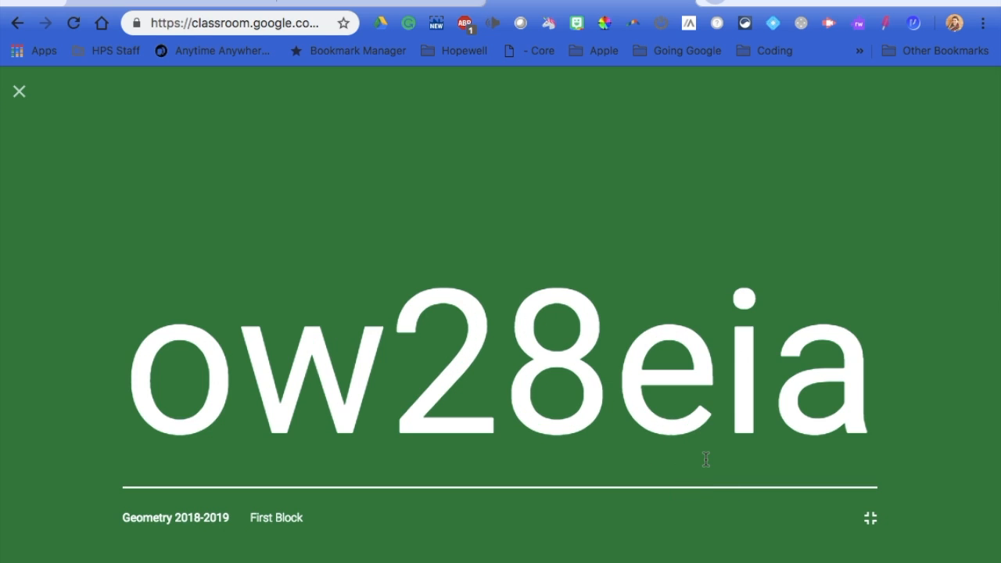
pyautogui.click(18, 94)
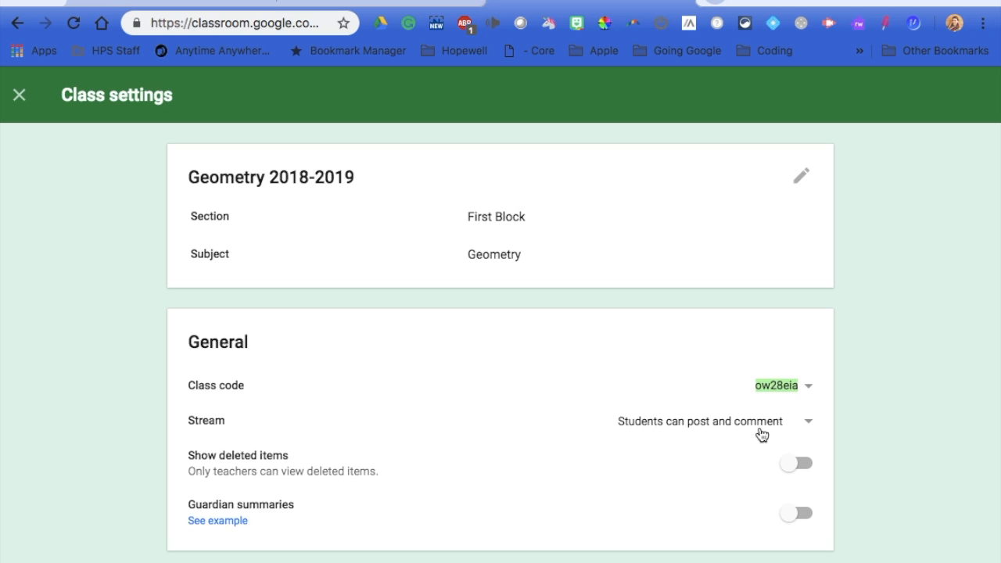
# Choose Students can post and comment for the Stream, and switch Show deleted items on and back off
pyautogui.click(811, 427)
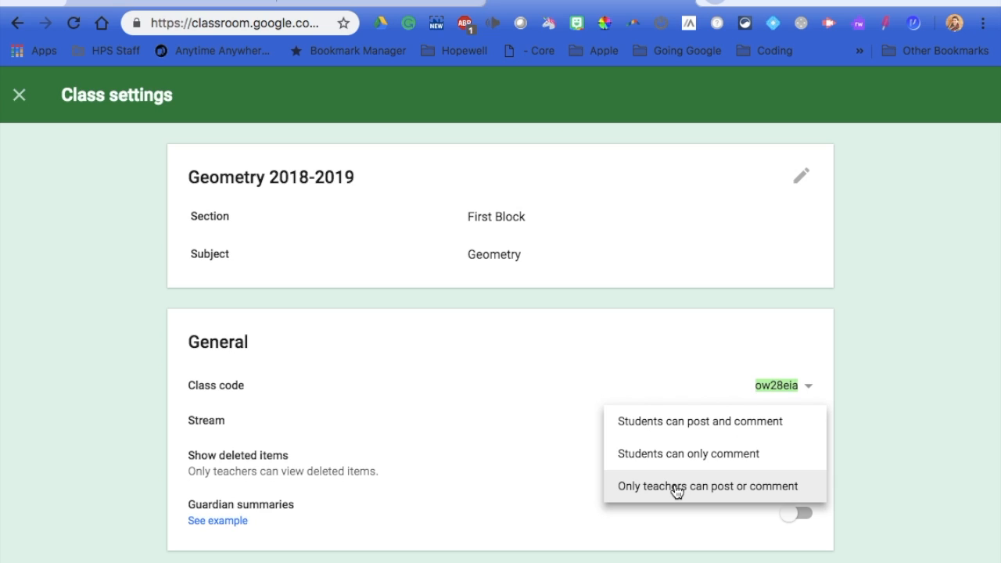
pyautogui.click(680, 422)
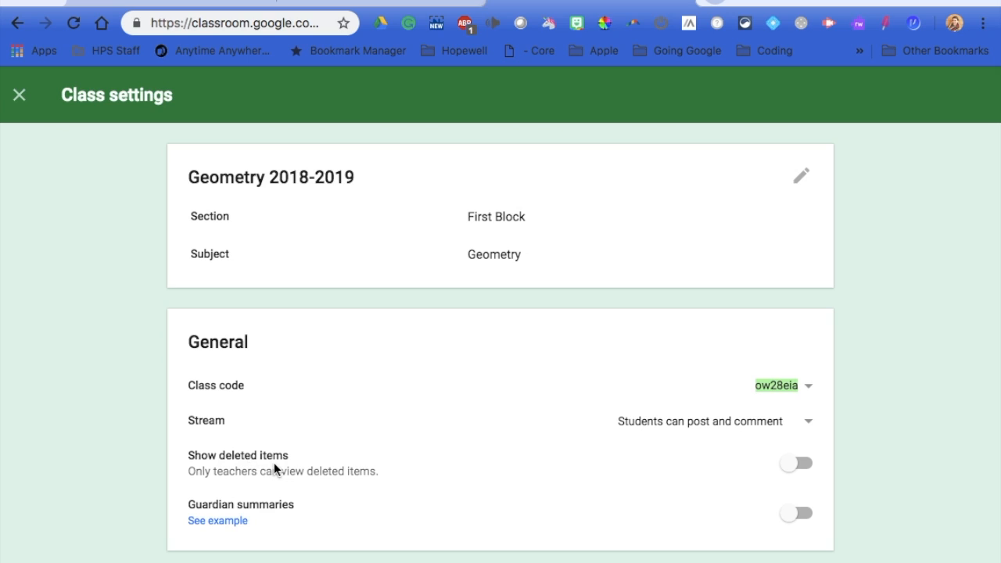
pyautogui.click(795, 464)
pyautogui.click(796, 467)
# Open the class details for editing, save them and leave the class settings
pyautogui.click(799, 177)
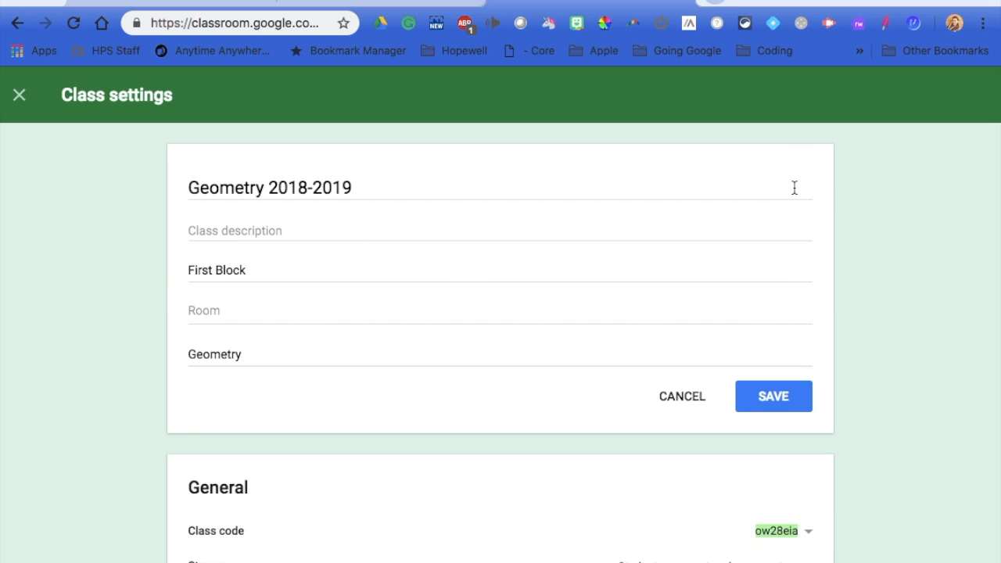
pyautogui.click(756, 400)
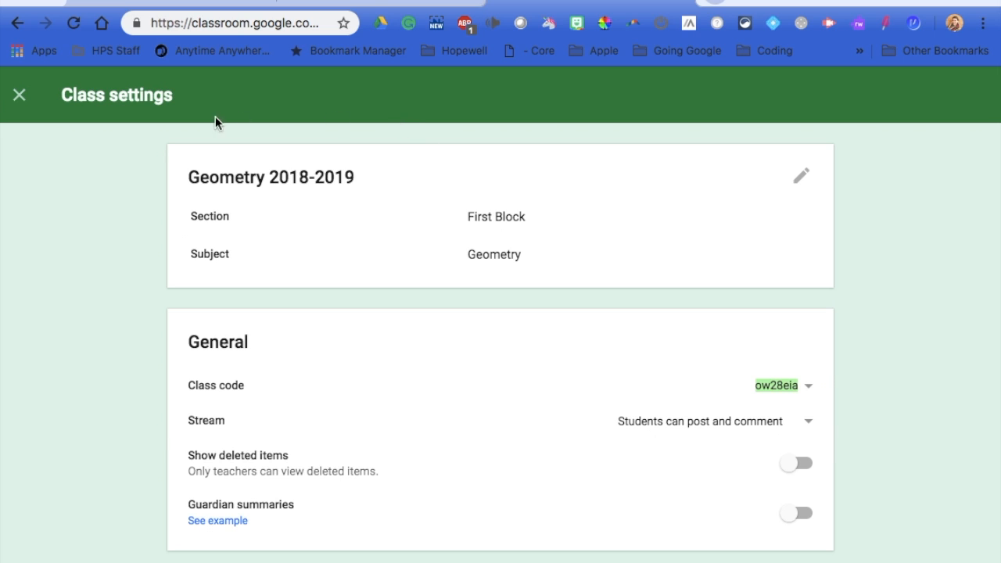
pyautogui.click(20, 96)
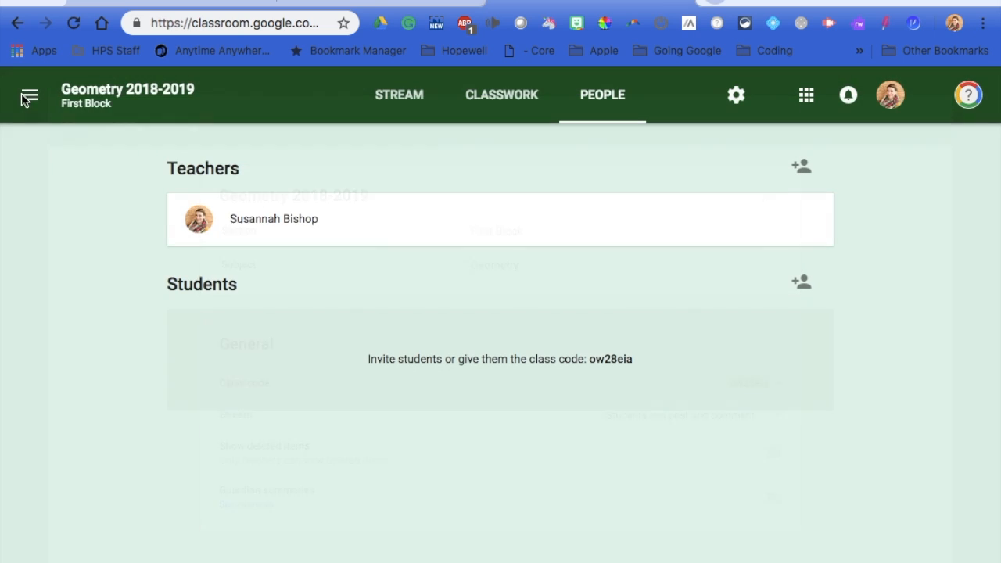
# Add a classwork topic named Introduction to the Geometry class
pyautogui.click(399, 99)
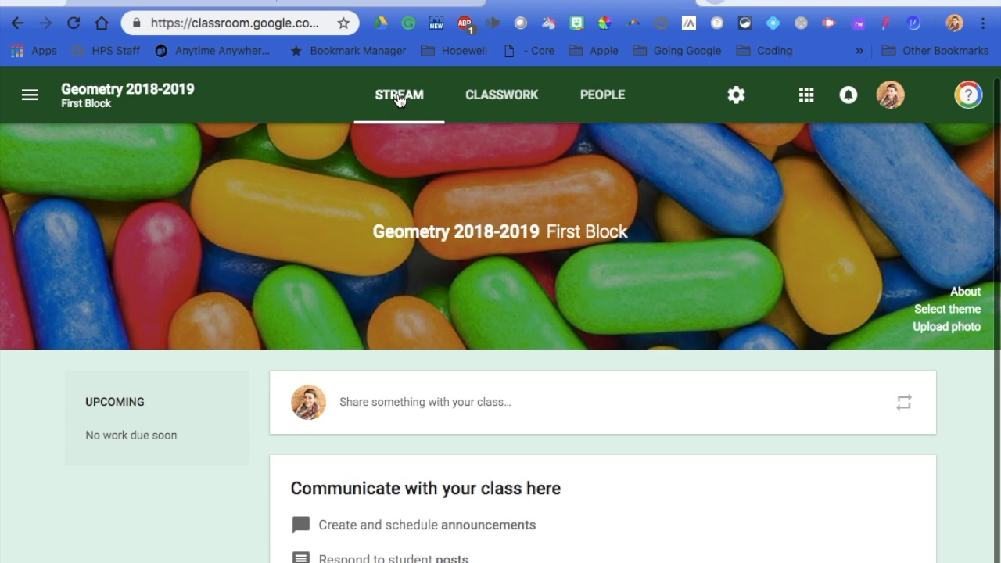
pyautogui.click(494, 93)
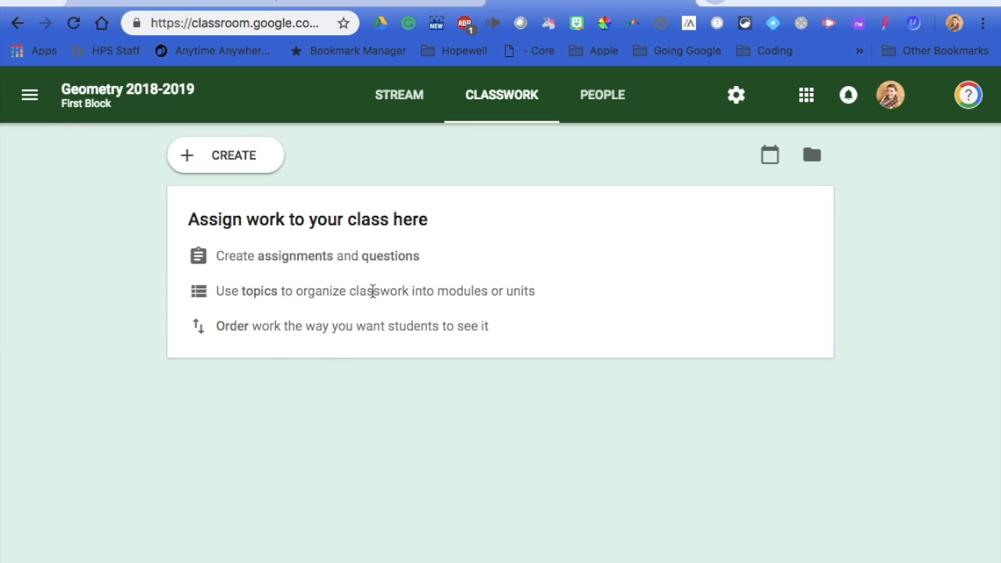
pyautogui.click(238, 160)
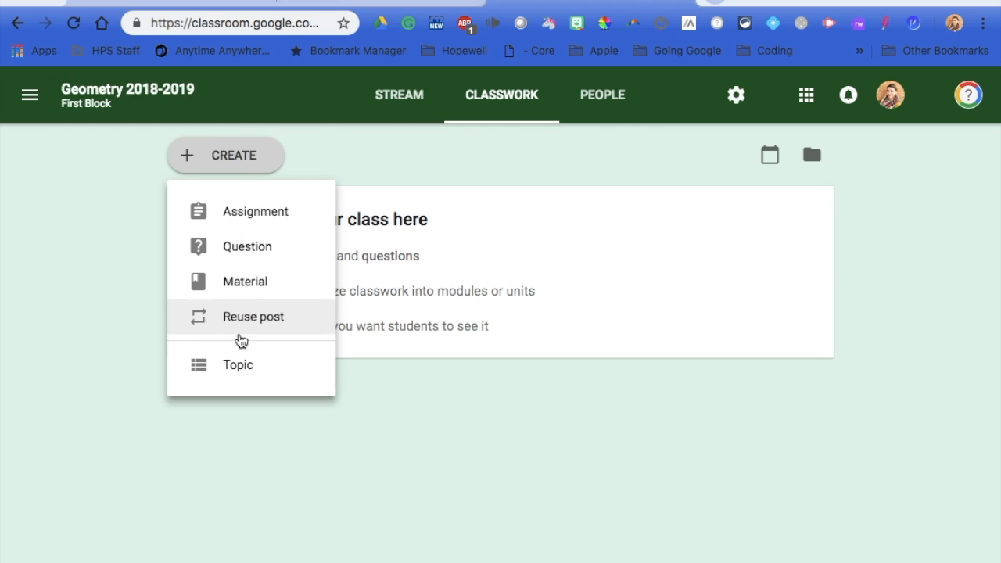
pyautogui.click(233, 370)
pyautogui.write('Introduction')
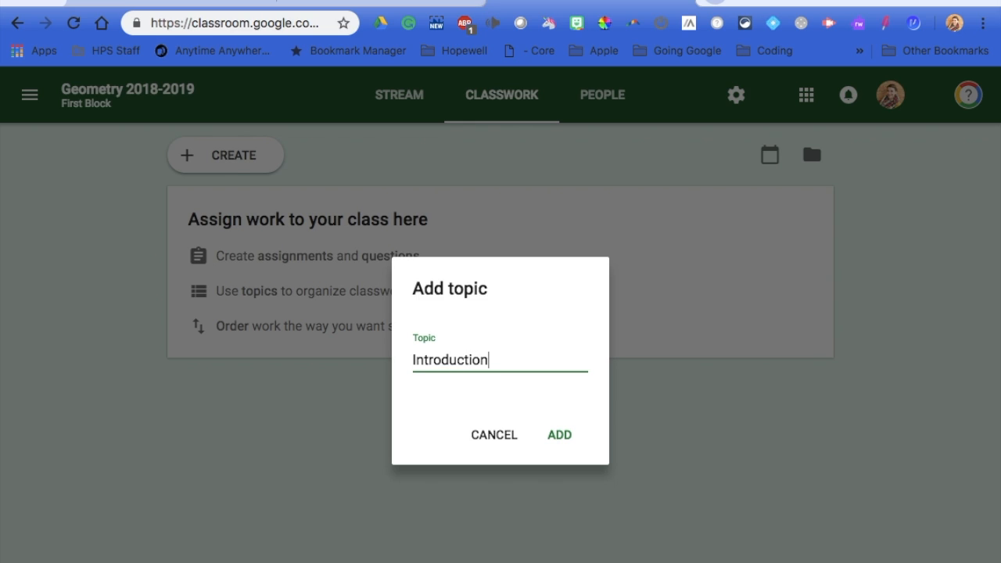
pyautogui.click(564, 438)
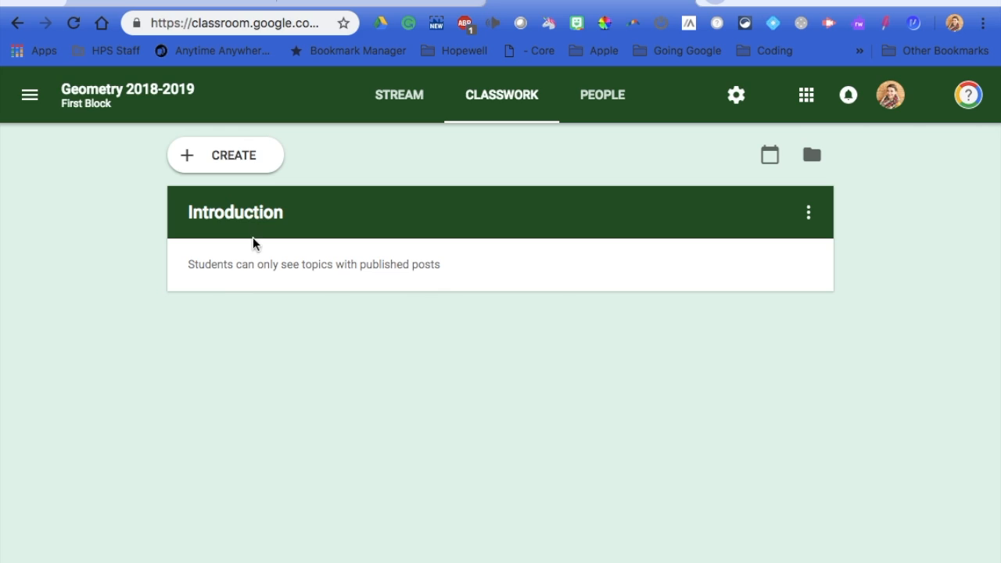
# Add a classwork topic named Warmups to the Geometry class
pyautogui.click(215, 159)
pyautogui.click(215, 361)
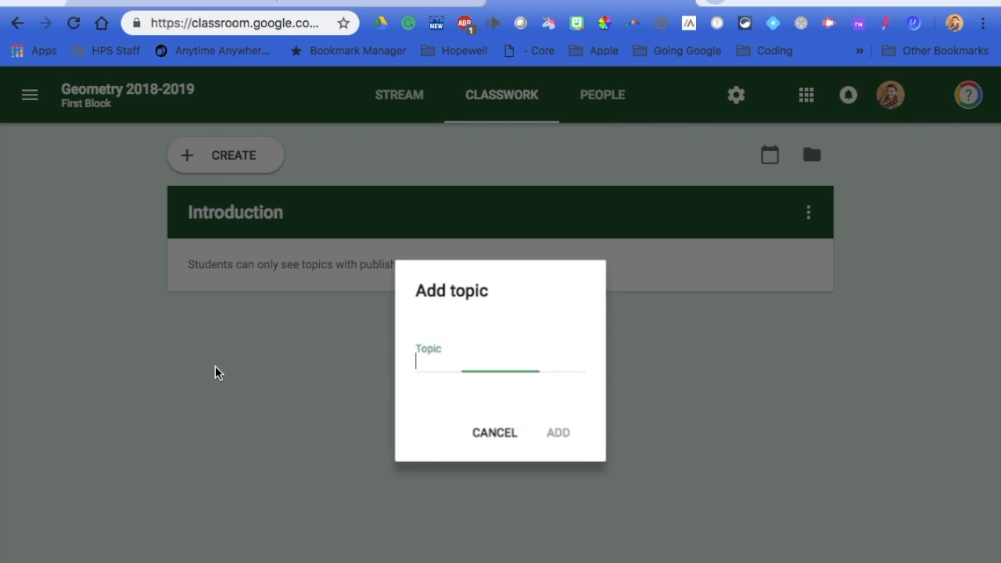
pyautogui.write('Warmu')
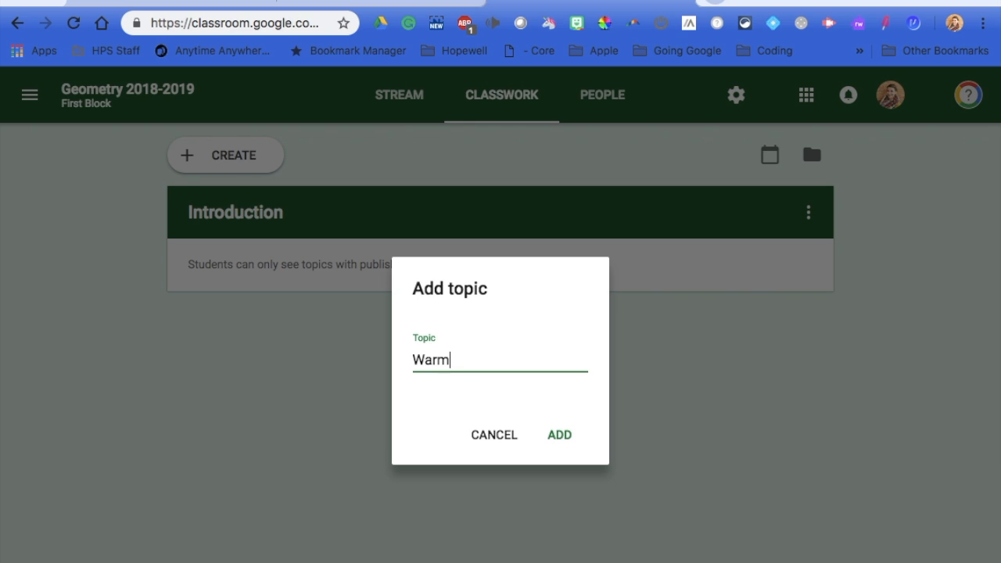
pyautogui.write('ps')
pyautogui.click(552, 440)
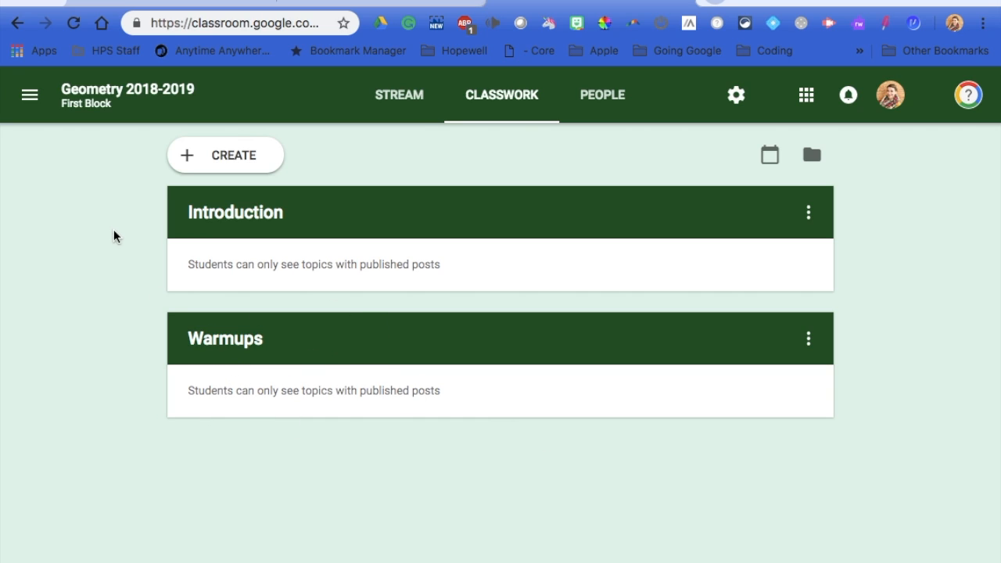
# Start a new classwork assignment for the Geometry class with the title Sample Title
pyautogui.click(250, 158)
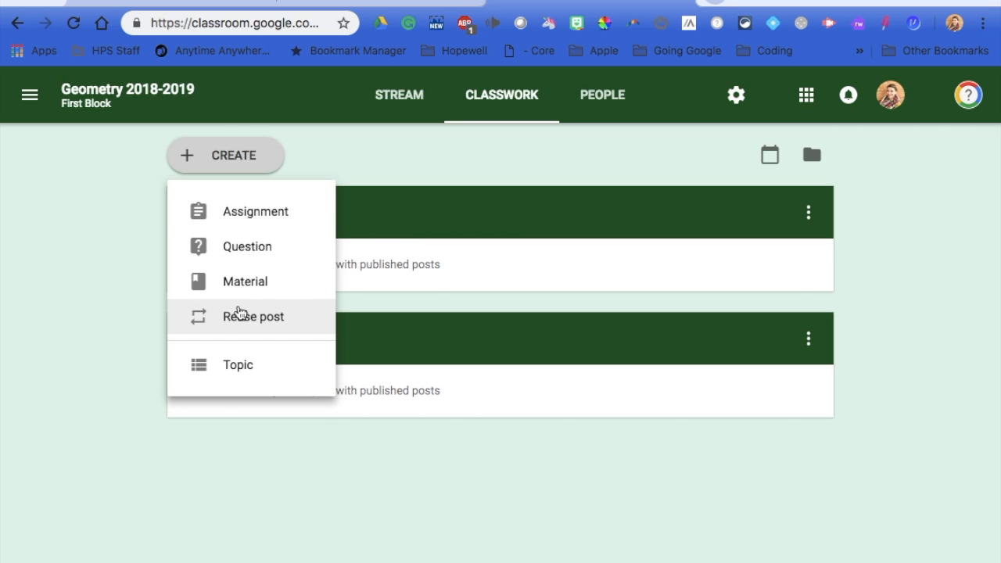
pyautogui.click(256, 214)
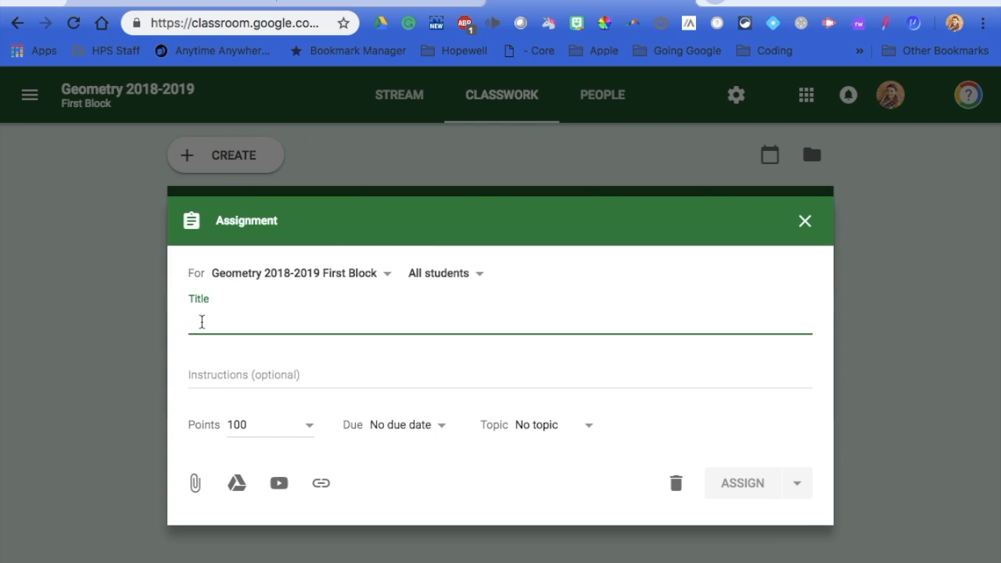
pyautogui.write('Sample Title')
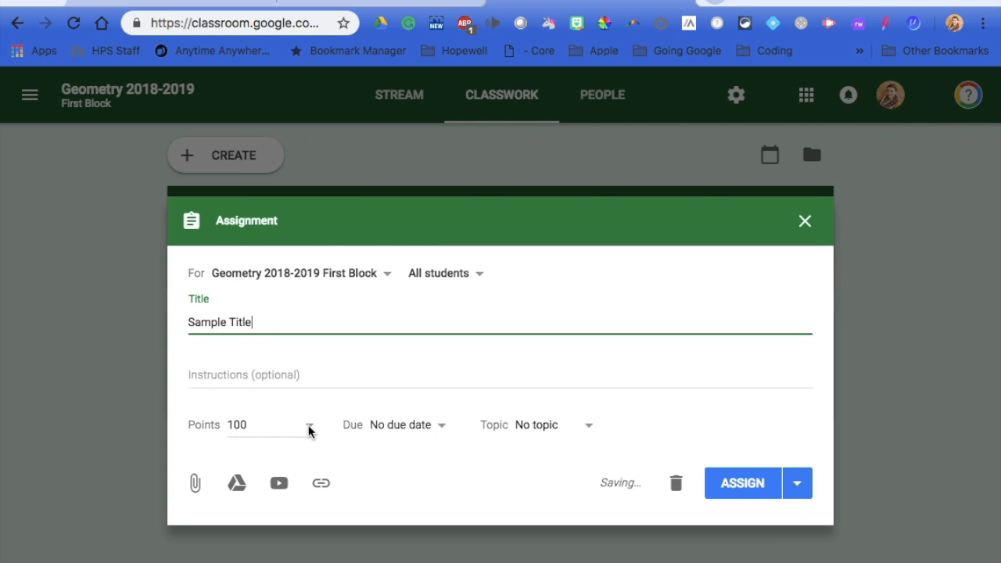
# Set the assignment's due date to Oct 3, 2018 and its due time to 8:00 AM
pyautogui.click(442, 426)
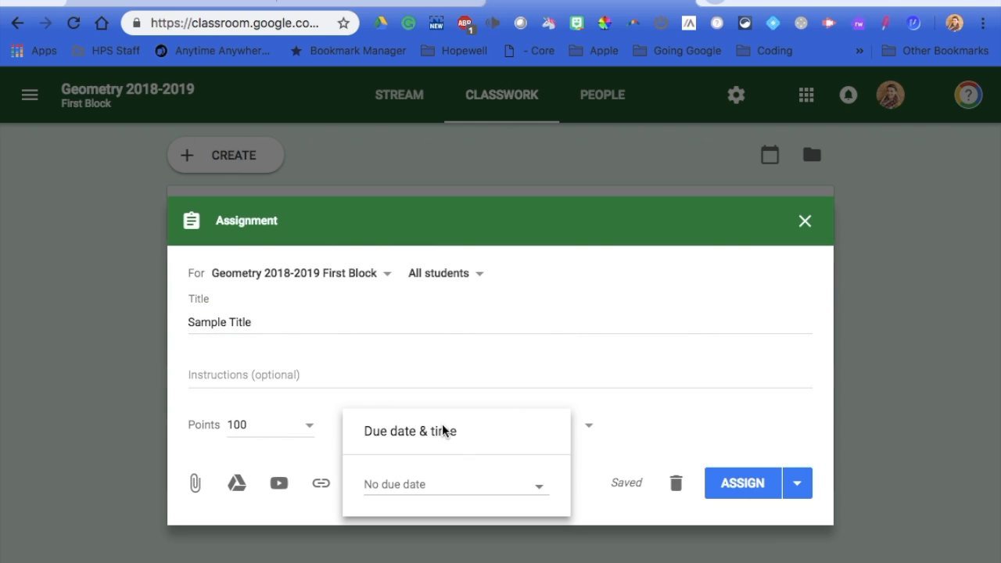
pyautogui.click(440, 487)
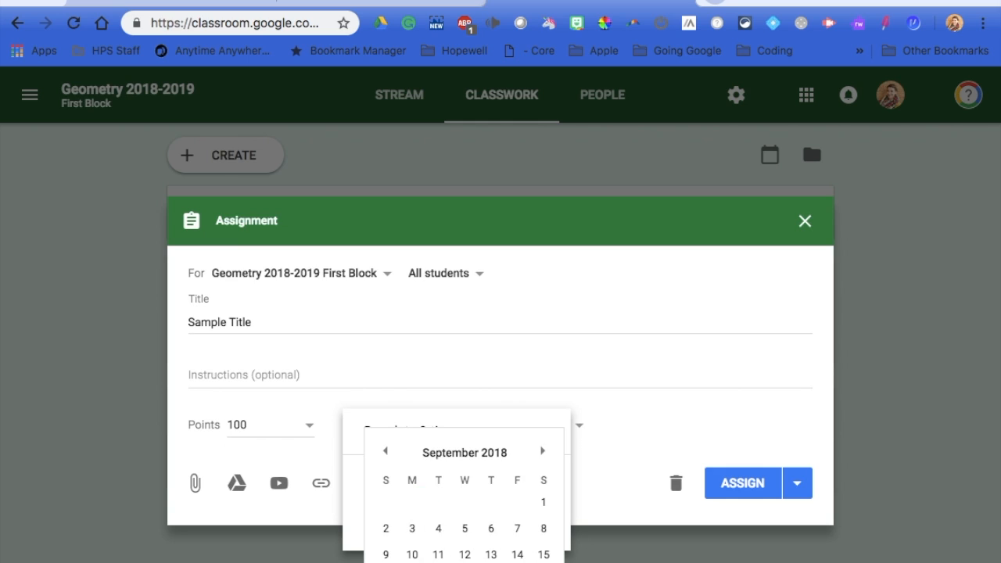
pyautogui.click(542, 452)
pyautogui.click(467, 503)
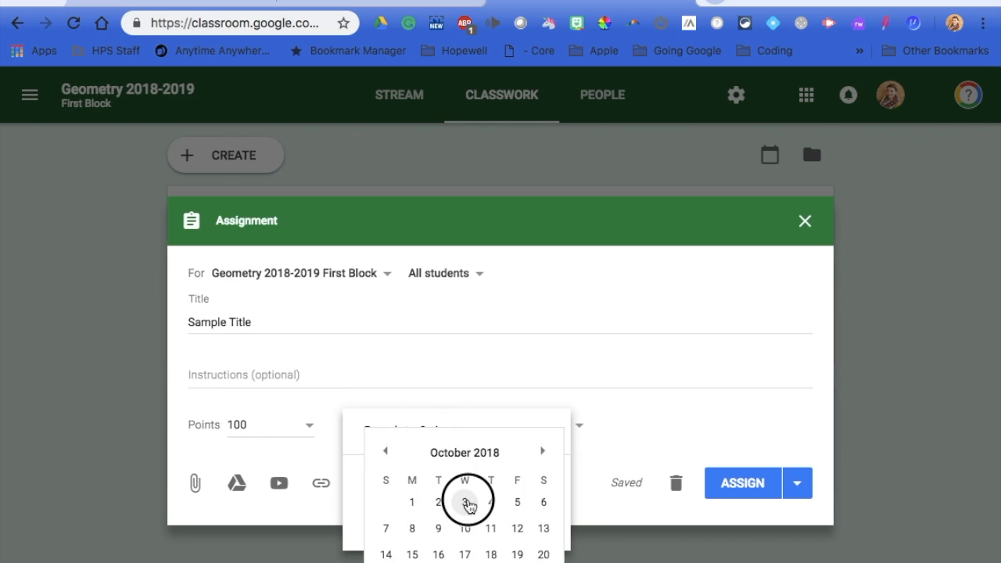
pyautogui.click(412, 516)
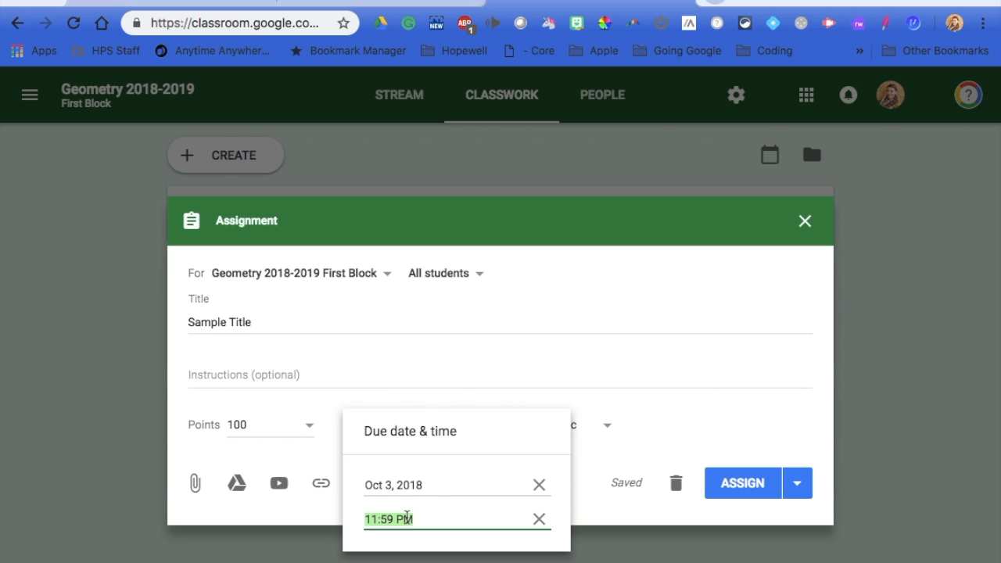
pyautogui.write('8:00 am')
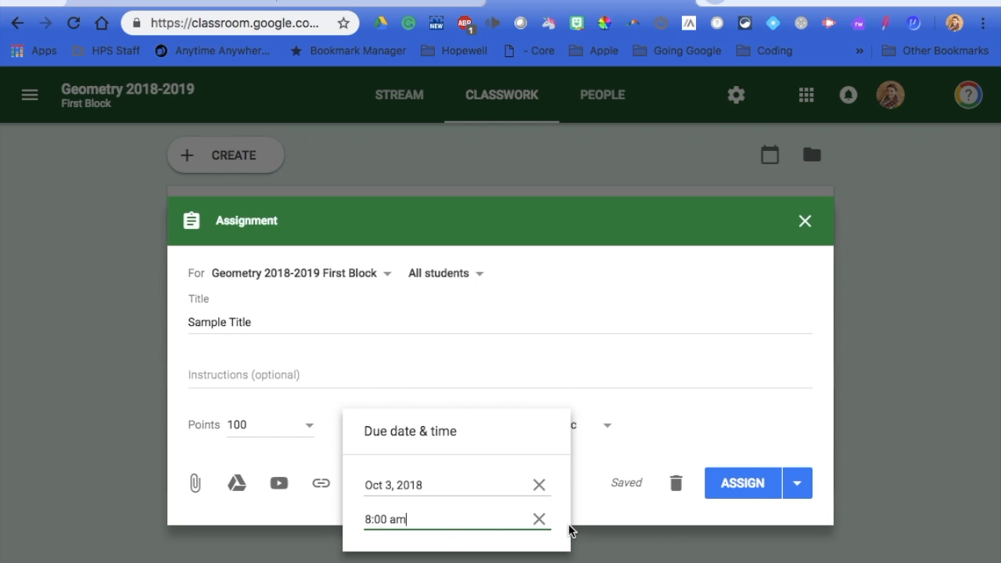
pyautogui.click(617, 515)
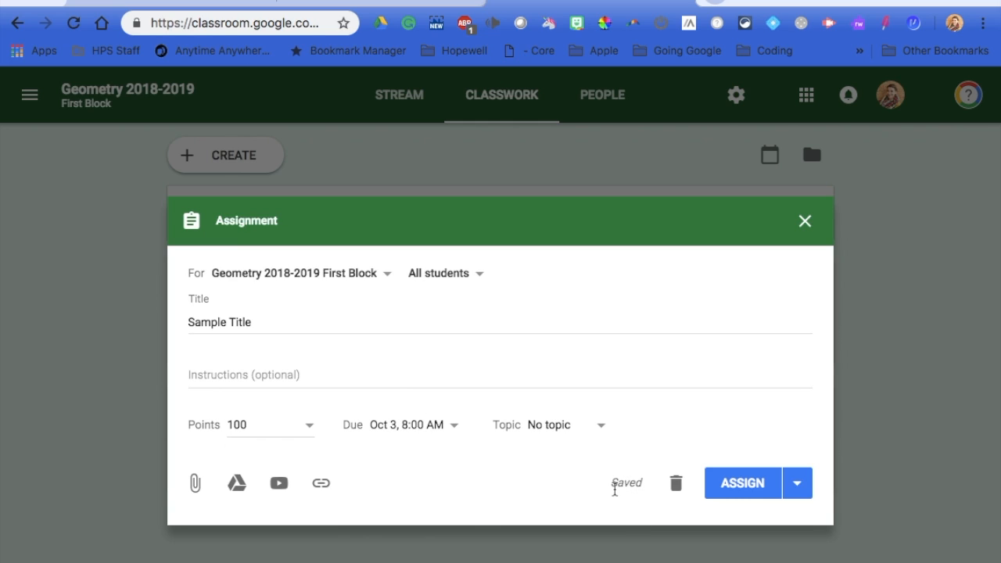
# File the assignment under the Warmups topic and dismiss the mail notification
pyautogui.click(601, 427)
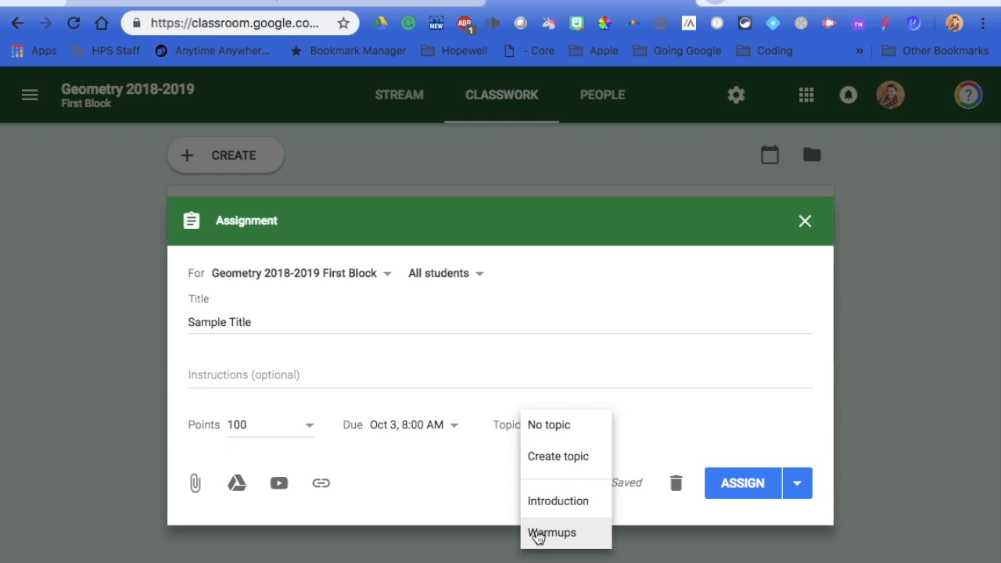
pyautogui.click(537, 534)
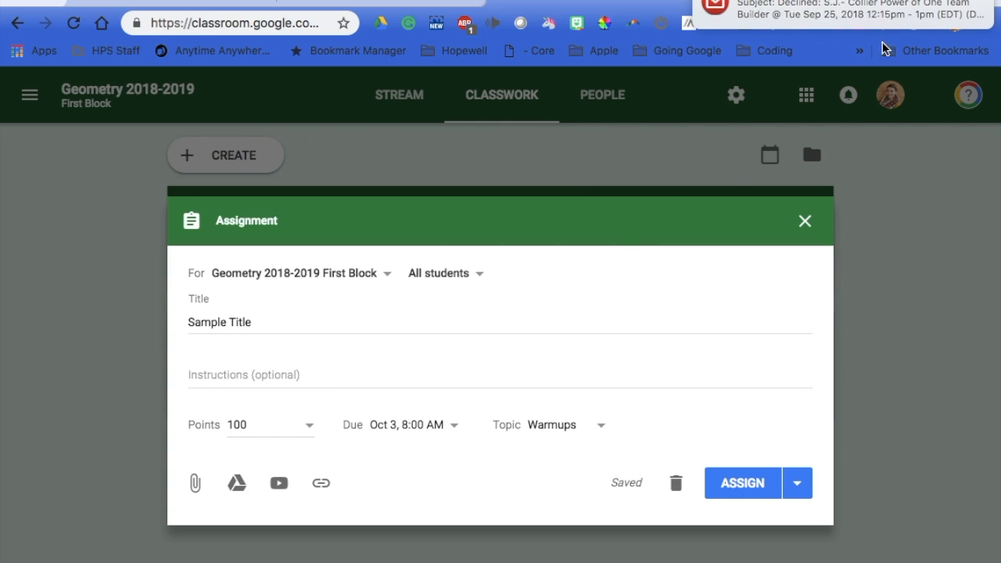
pyautogui.click(974, 15)
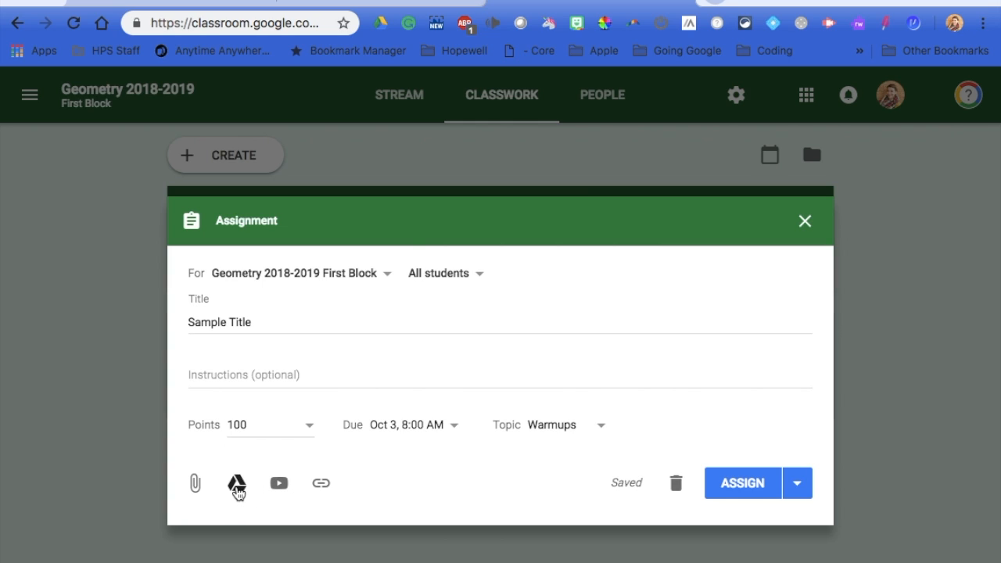
# Attach Sample Work Document from Google Drive to the assignment and set it to Make a copy for each student
pyautogui.click(236, 485)
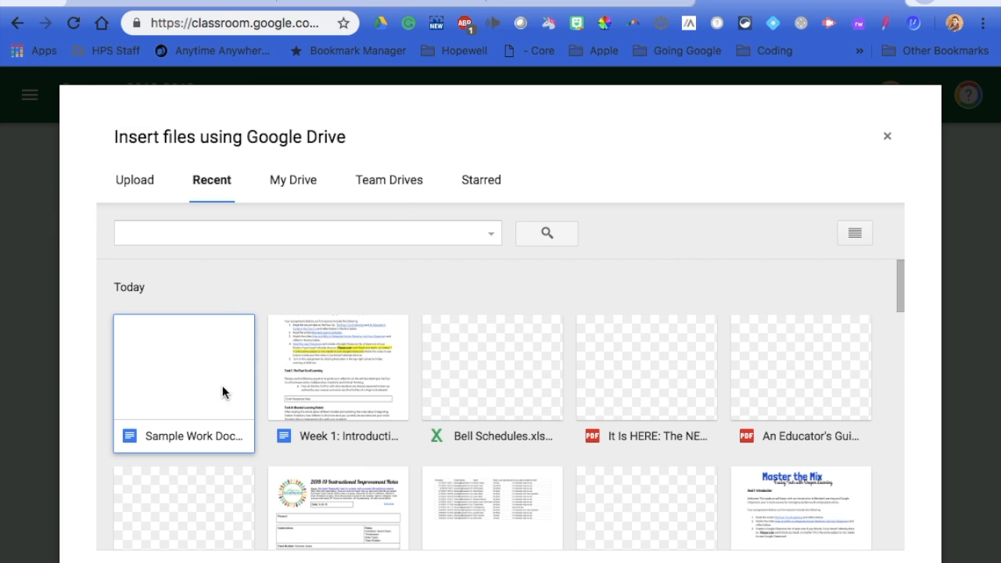
pyautogui.click(157, 397)
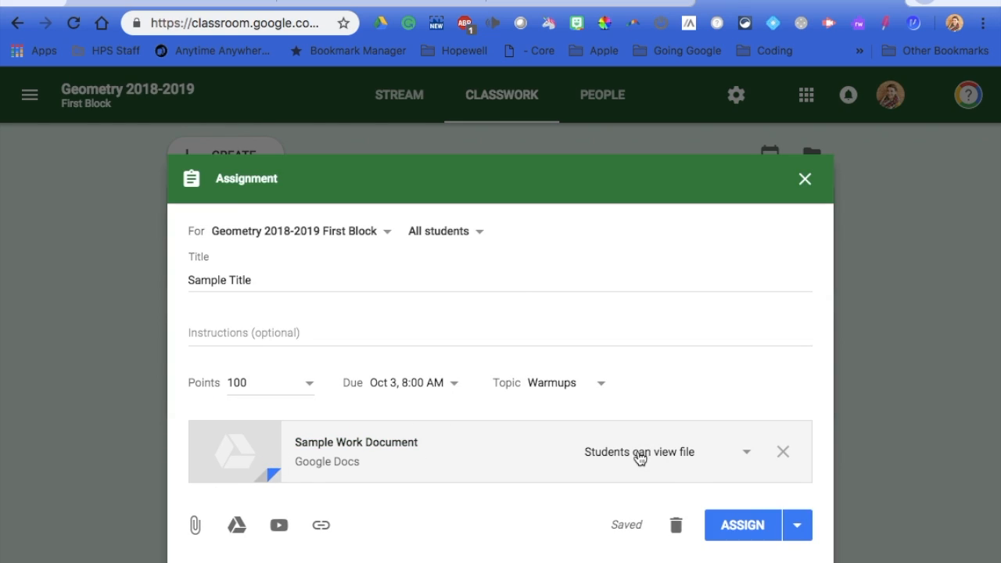
pyautogui.click(747, 453)
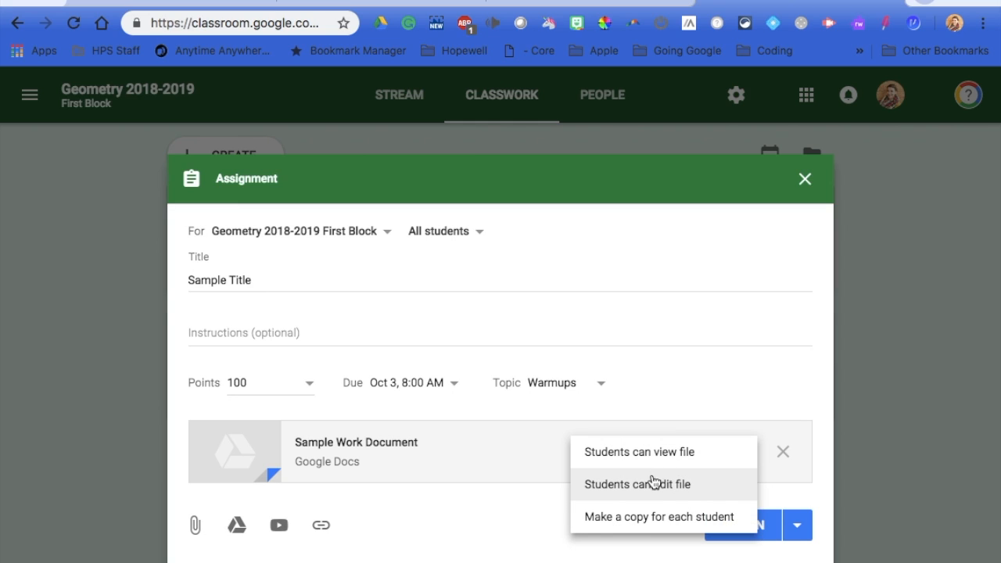
pyautogui.click(624, 519)
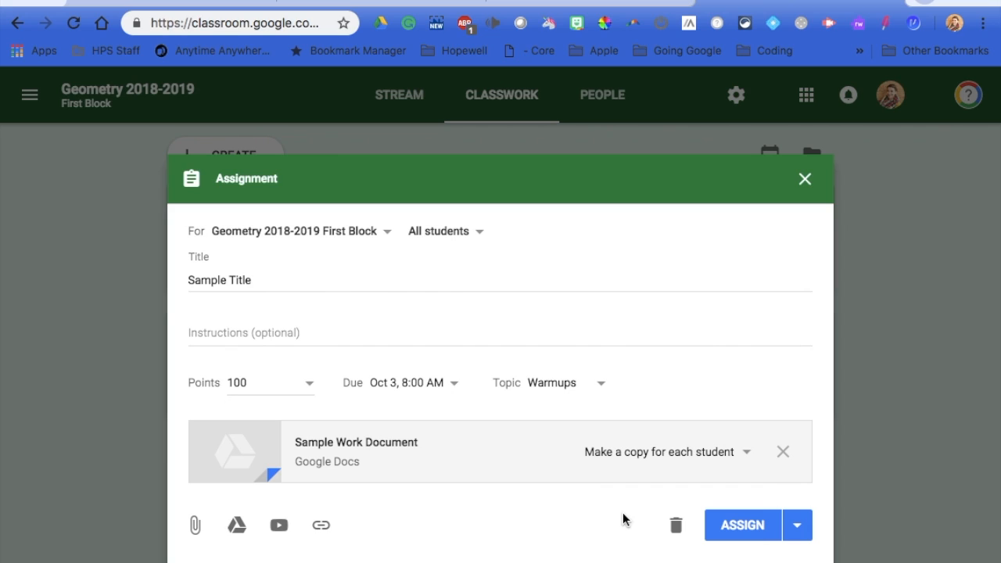
# Enter "Instructions" as the assignment's instructions, keep Make a copy for each student for the attachment, and assign it
pyautogui.click(270, 333)
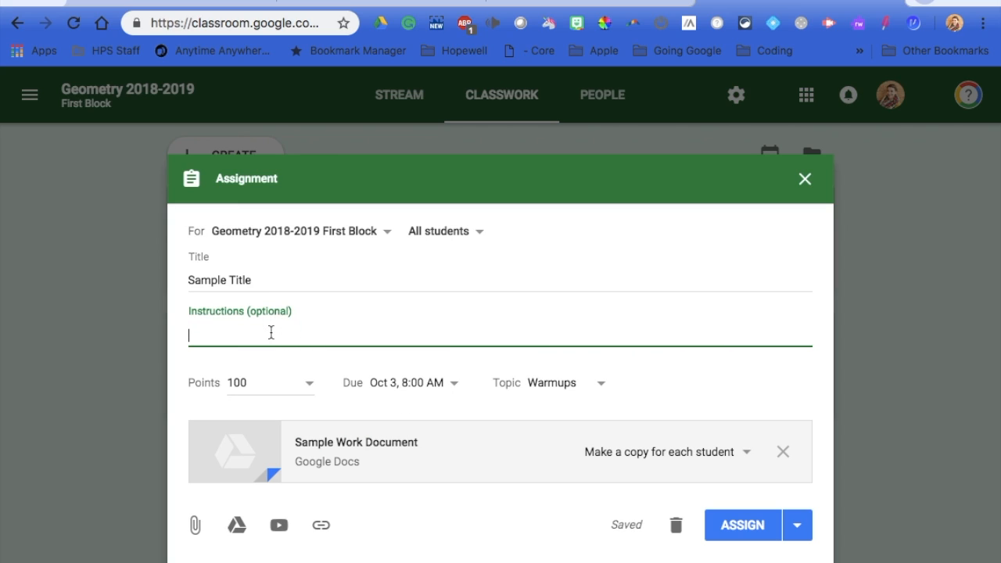
pyautogui.write('Instruction')
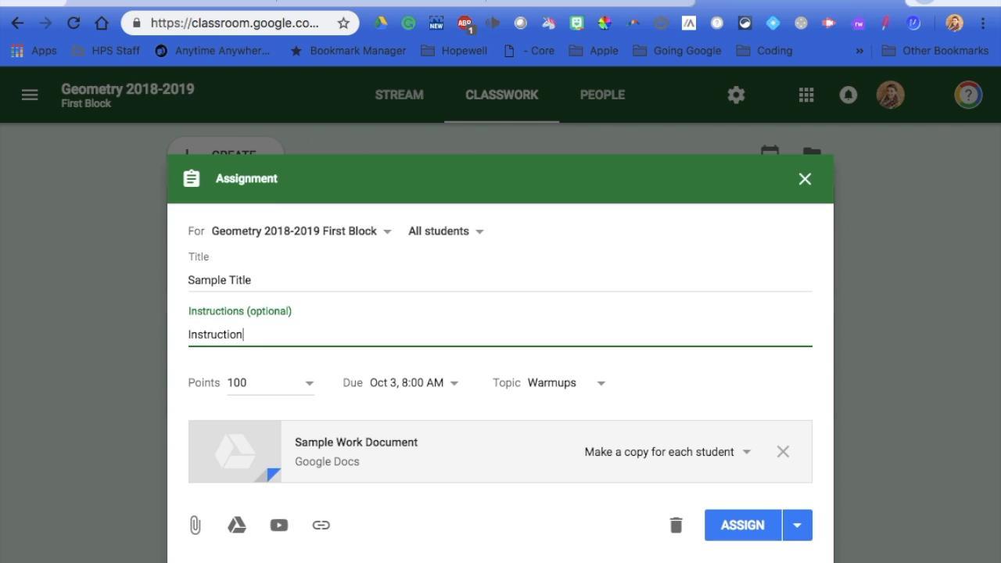
pyautogui.write('s')
pyautogui.click(746, 453)
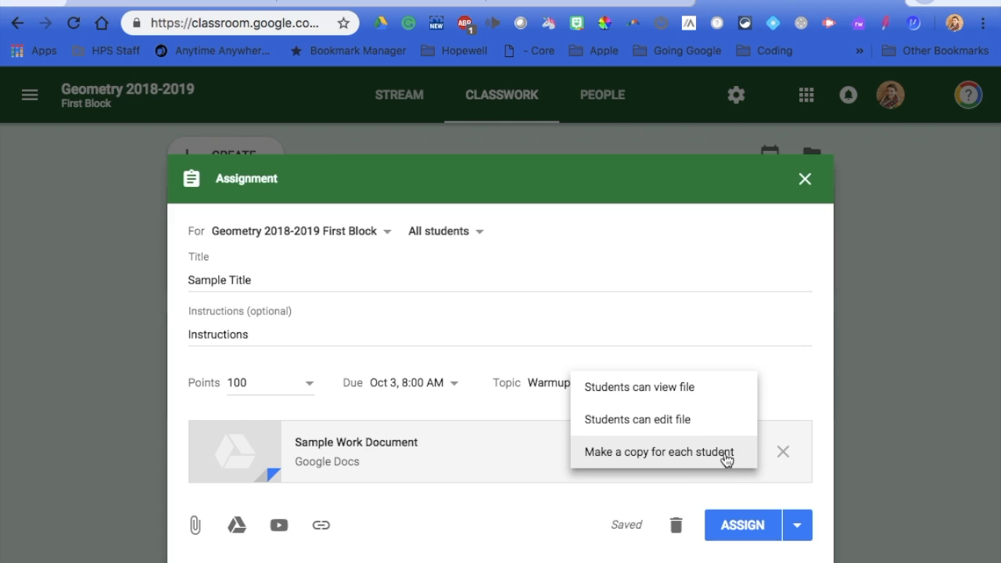
pyautogui.click(726, 460)
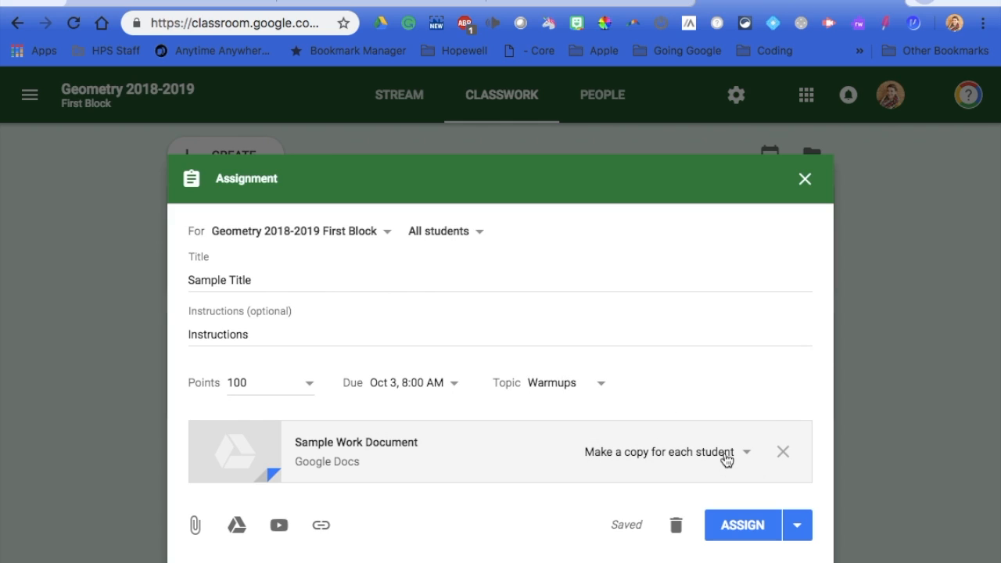
pyautogui.click(738, 526)
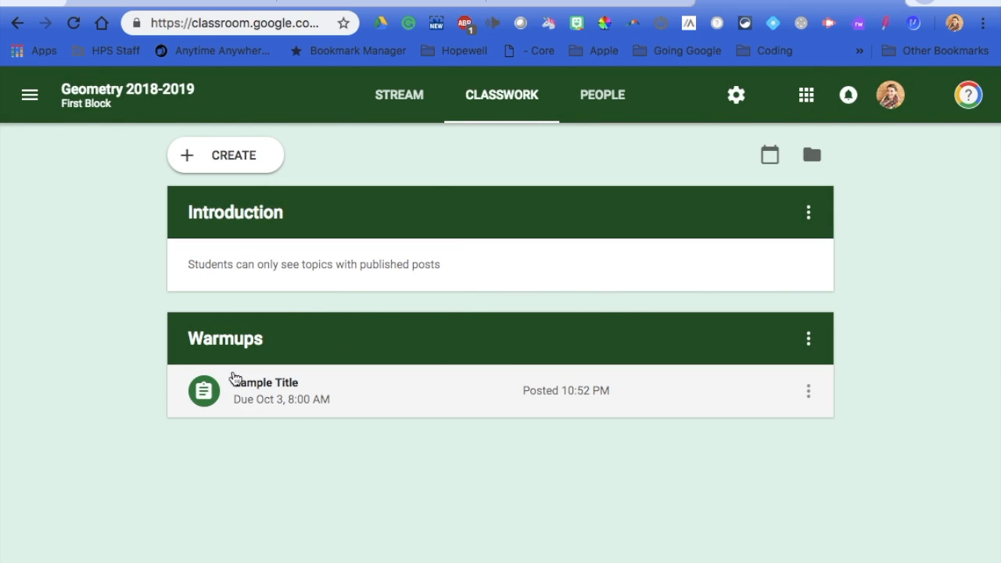
# Look at the new assignment's post in the Stream, and expand Sample Title in the class's classwork
pyautogui.click(401, 99)
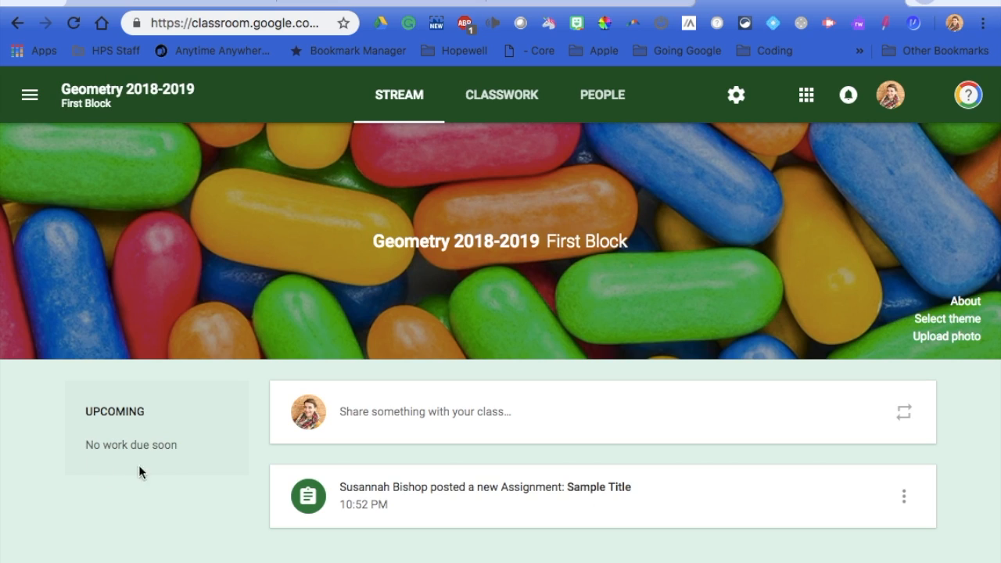
pyautogui.click(511, 94)
pyautogui.click(269, 384)
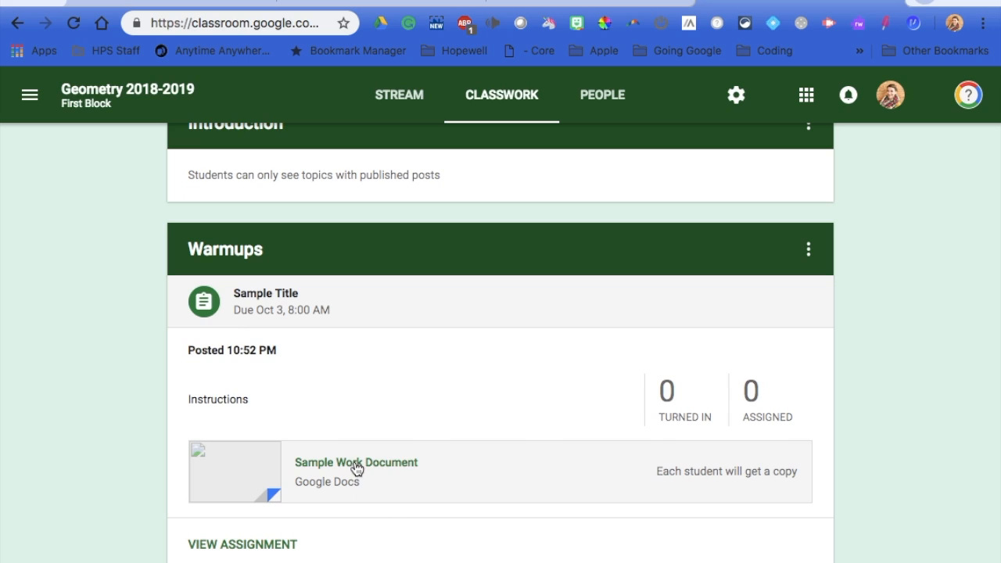
# Open the assignment's attached Sample Work Document and review its text against the assignment's instructions
pyautogui.click(355, 463)
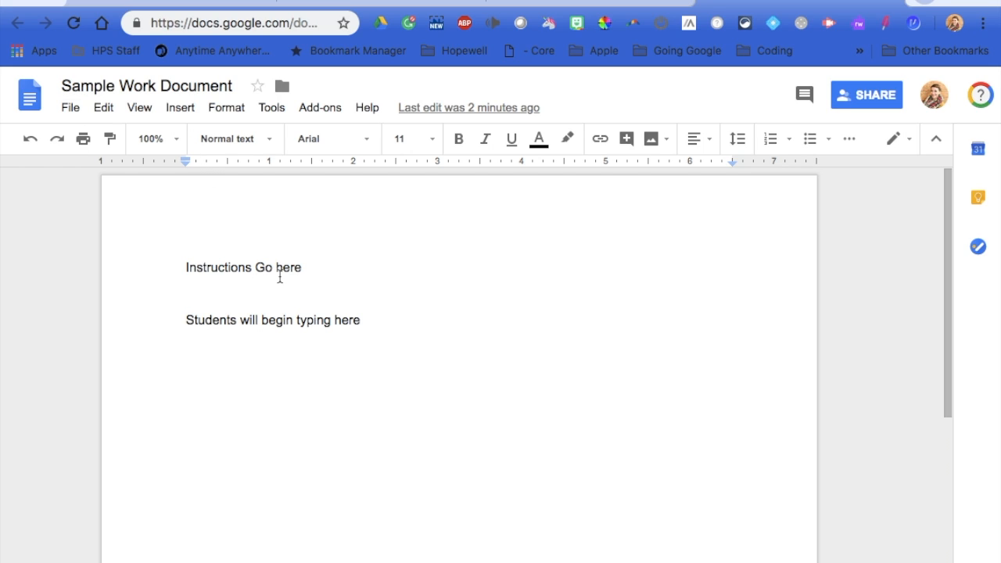
pyautogui.click(578, 3)
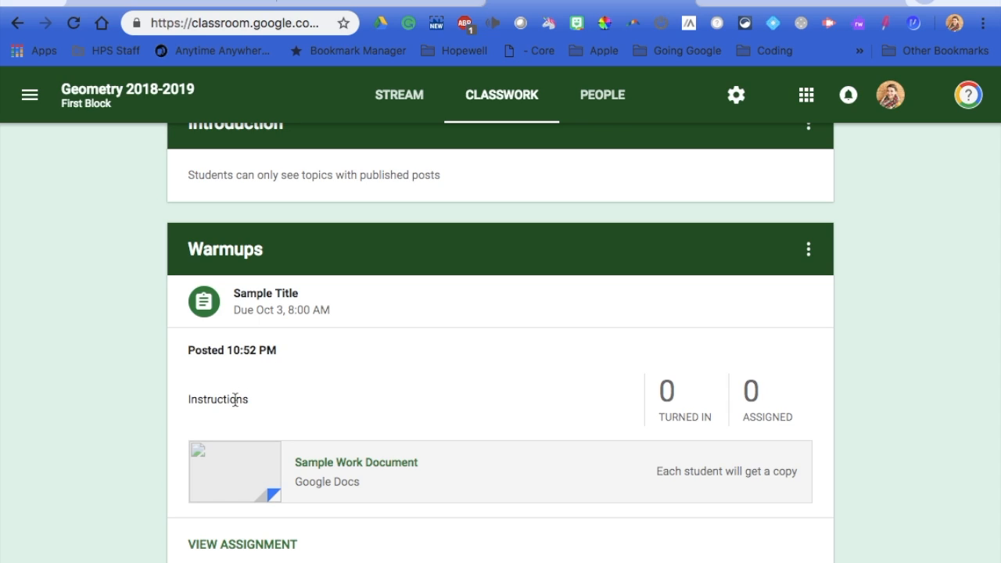
pyautogui.click(806, 2)
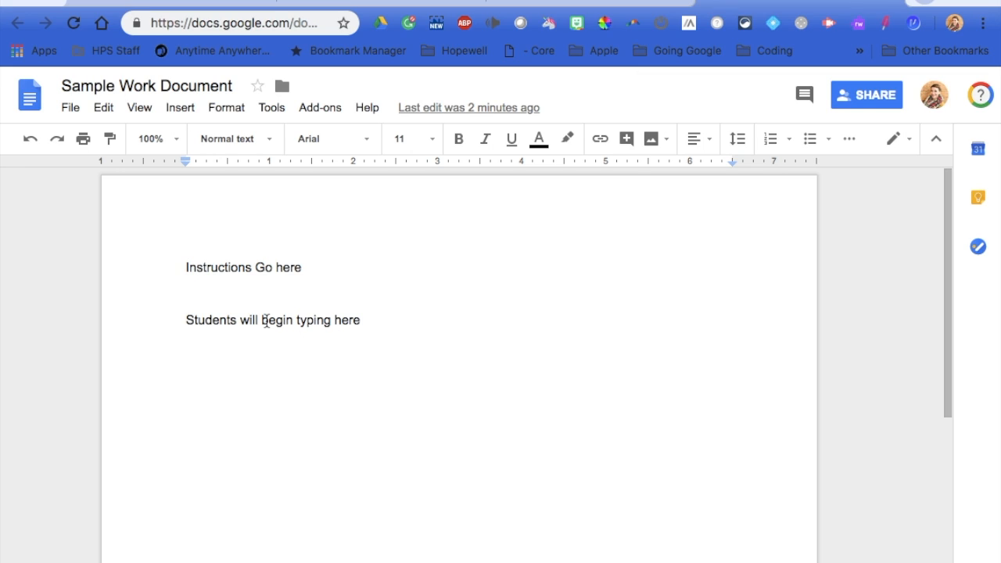
pyautogui.click(186, 321)
pyautogui.scroll(-1, 302, 432)
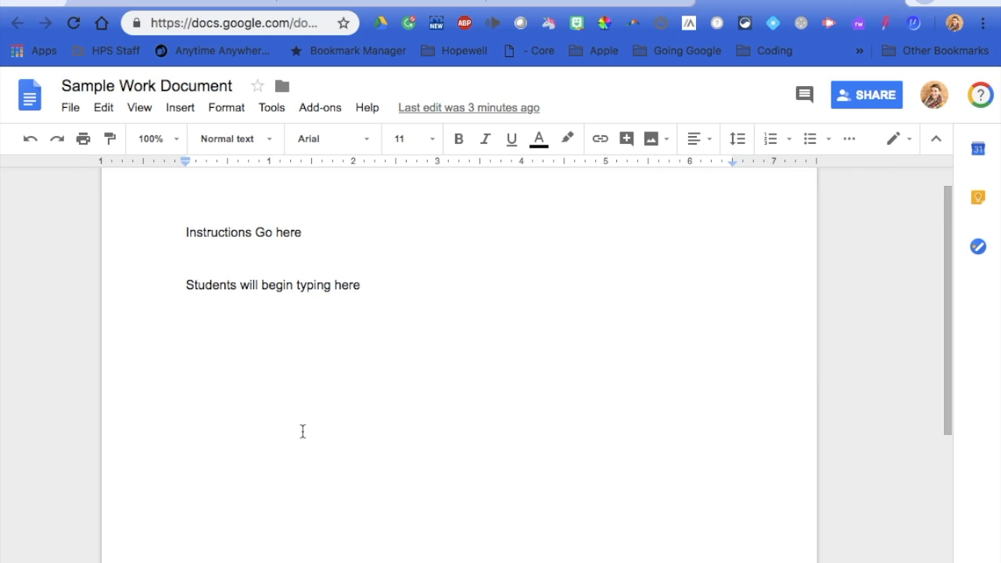
pyautogui.scroll(-3, 303, 431)
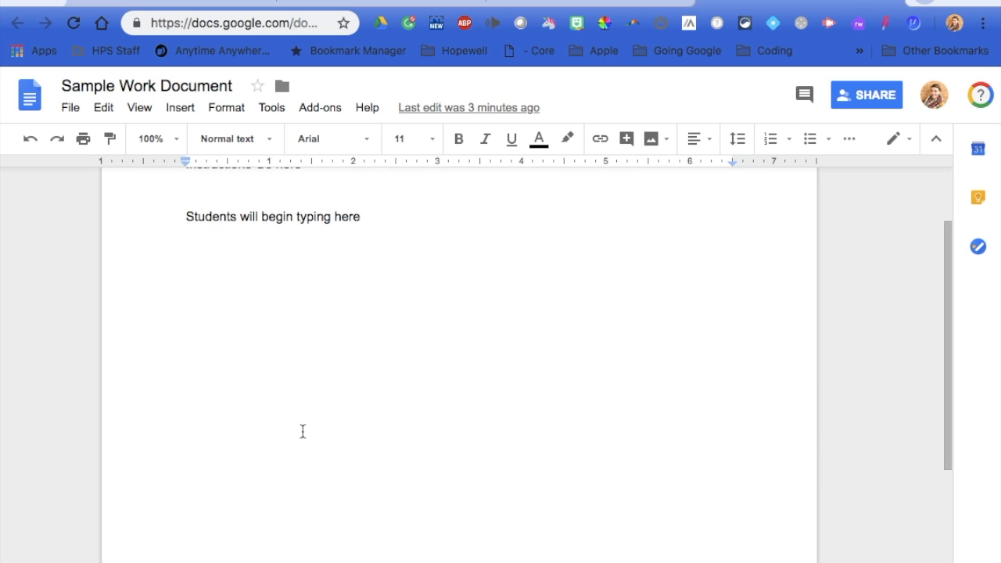
pyautogui.scroll(5, 302, 432)
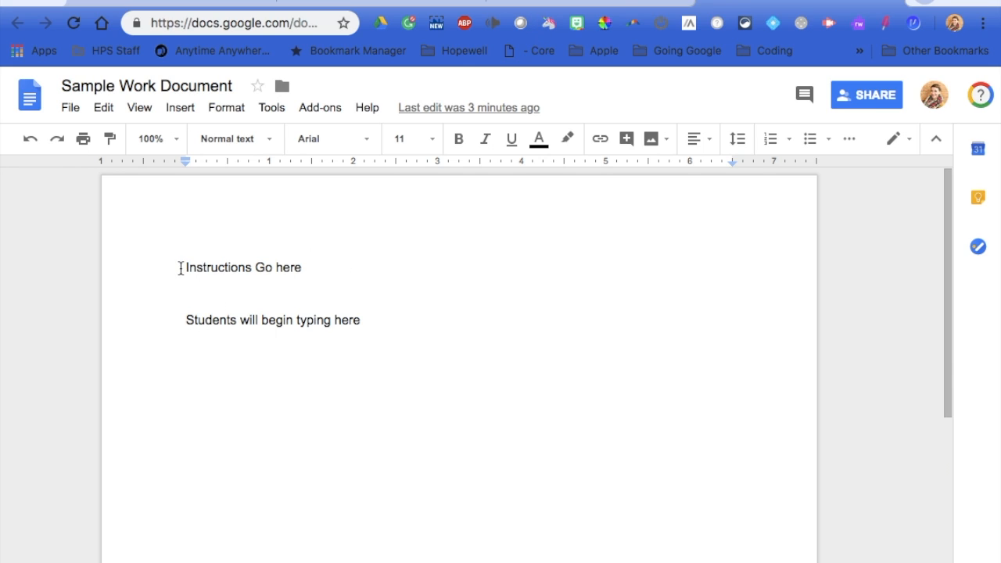
# Add the line "Use proper grammer." below "Instructions Go here" in Sample Work Document
pyautogui.doubleClick(309, 269)
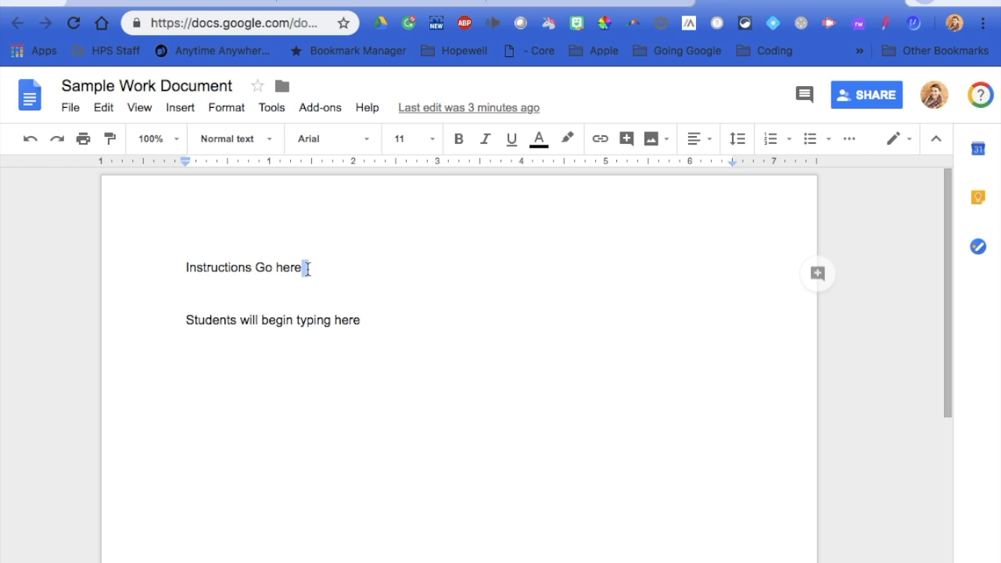
pyautogui.press('Return')
pyautogui.write('Use ')
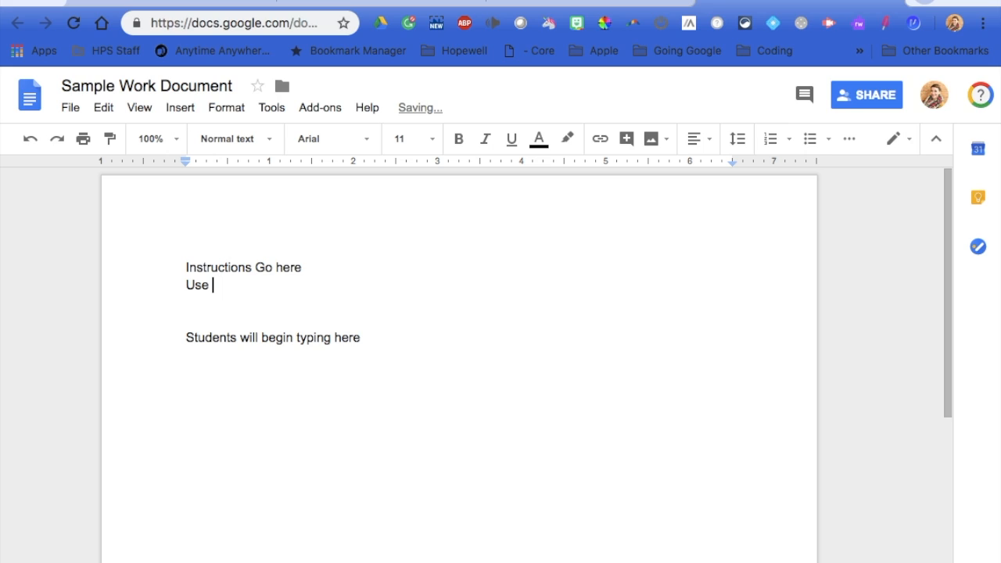
pyautogui.write('prof')
pyautogui.write('per ')
pyautogui.write('grammer.')
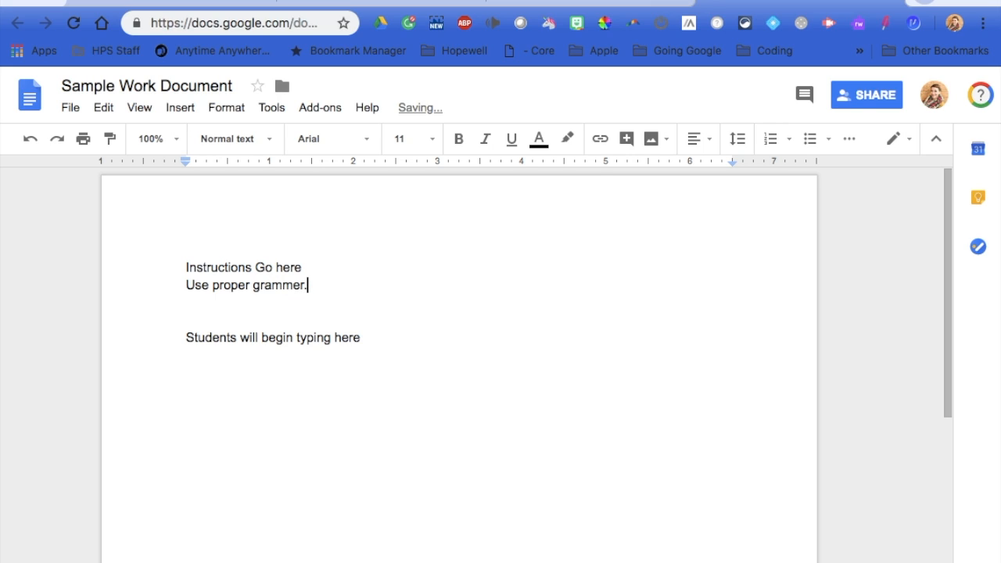
# Correct the spelling of "grammer" to "grammar" in Sample Work Document, and return to the class in Google Classroom
pyautogui.click(298, 286)
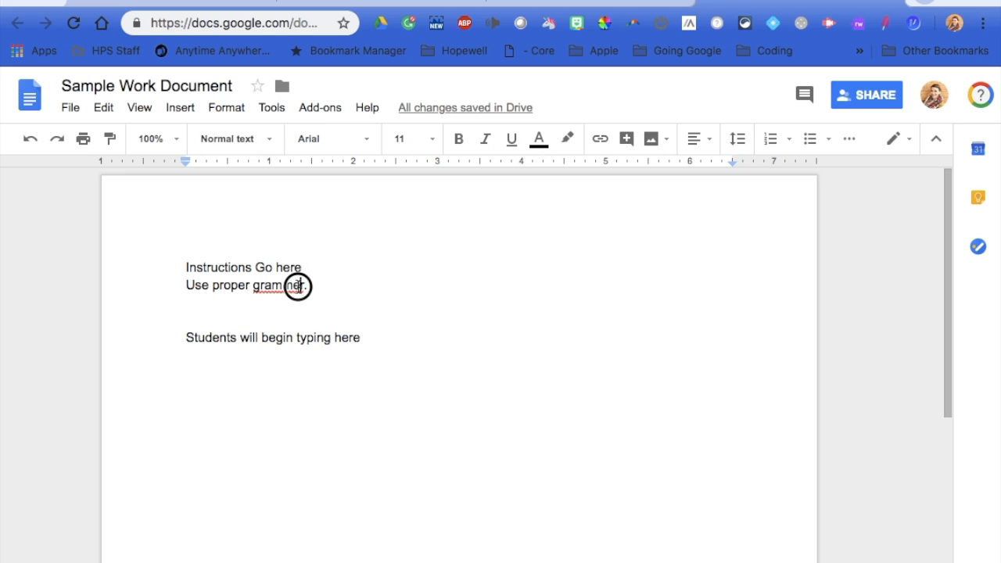
pyautogui.press('BackSpace')
pyautogui.write('a')
pyautogui.click(321, 287)
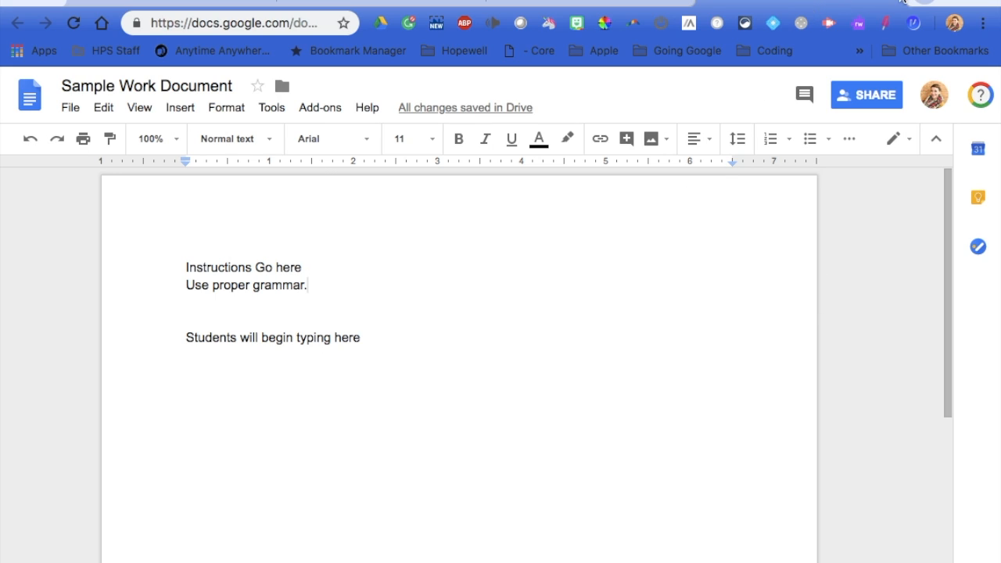
pyautogui.click(882, 3)
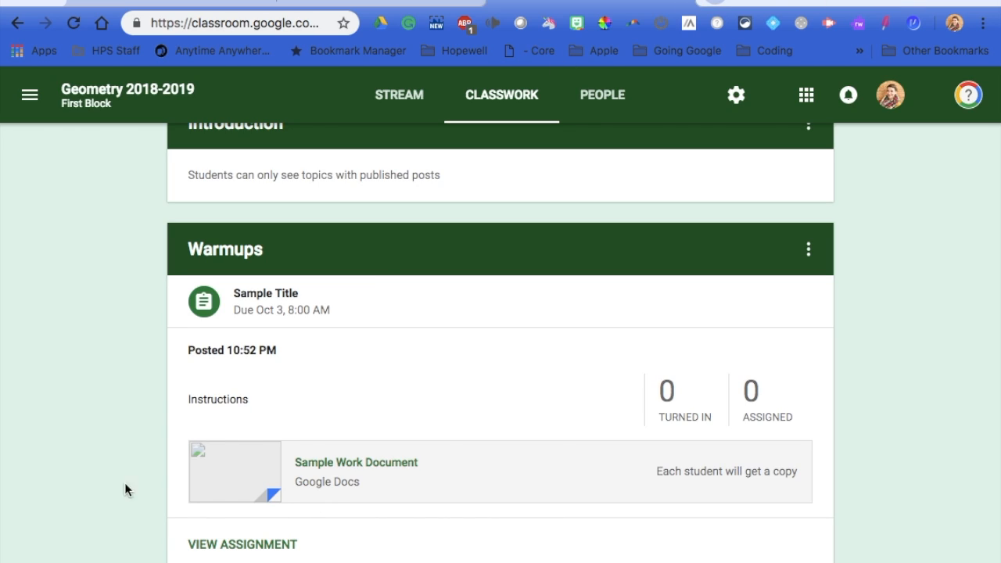
# Compare the class's topic-organized classwork with its Stream, and return to the Warmups topic's assignment in the classwork
pyautogui.scroll(2, 349, 352)
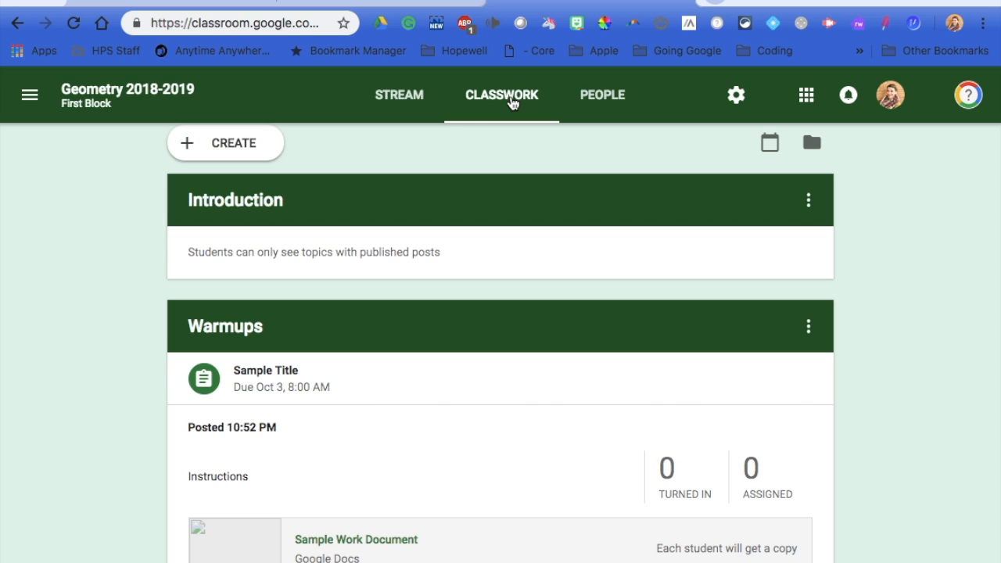
pyautogui.scroll(-2, 348, 442)
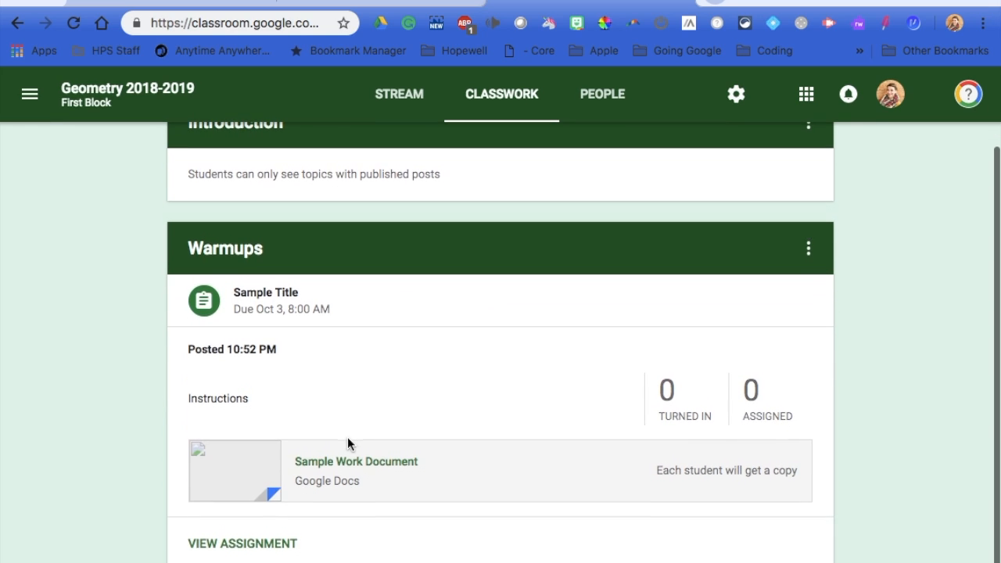
pyautogui.scroll(1, 348, 443)
pyautogui.click(398, 100)
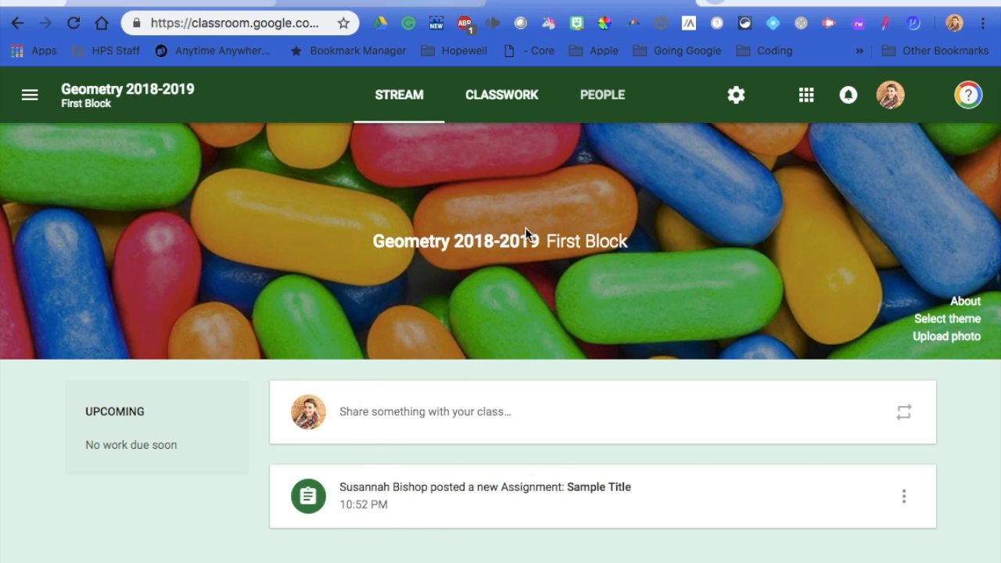
pyautogui.click(530, 96)
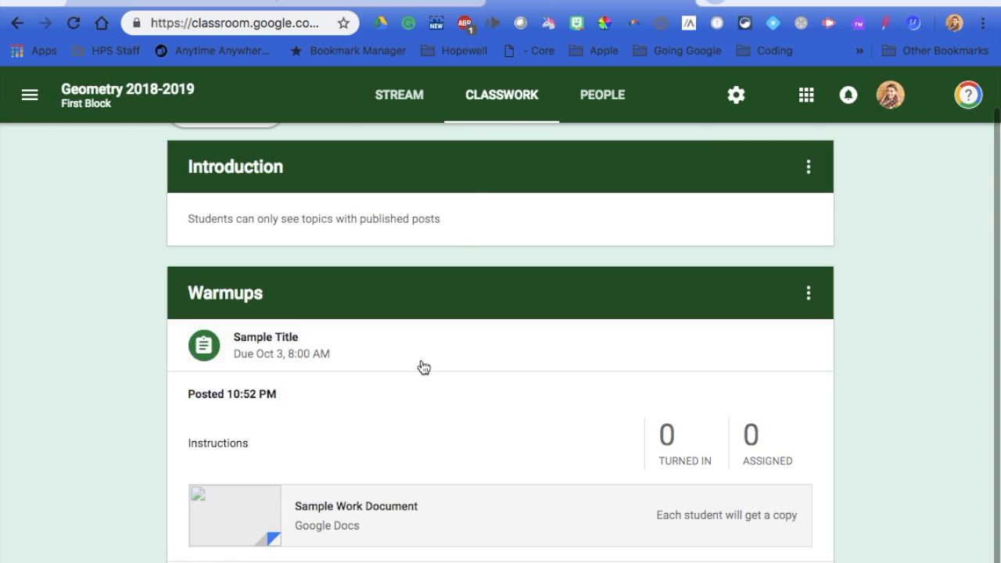
pyautogui.scroll(-1, 415, 419)
pyautogui.scroll(-1, 415, 419)
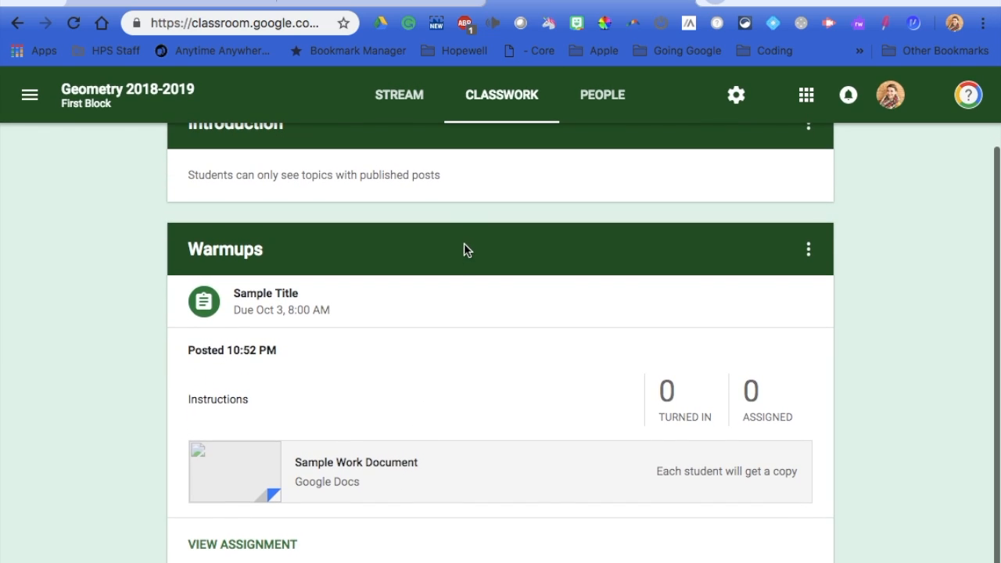
# Move the Warmups topic up above the Introduction topic in the classwork
pyautogui.click(809, 250)
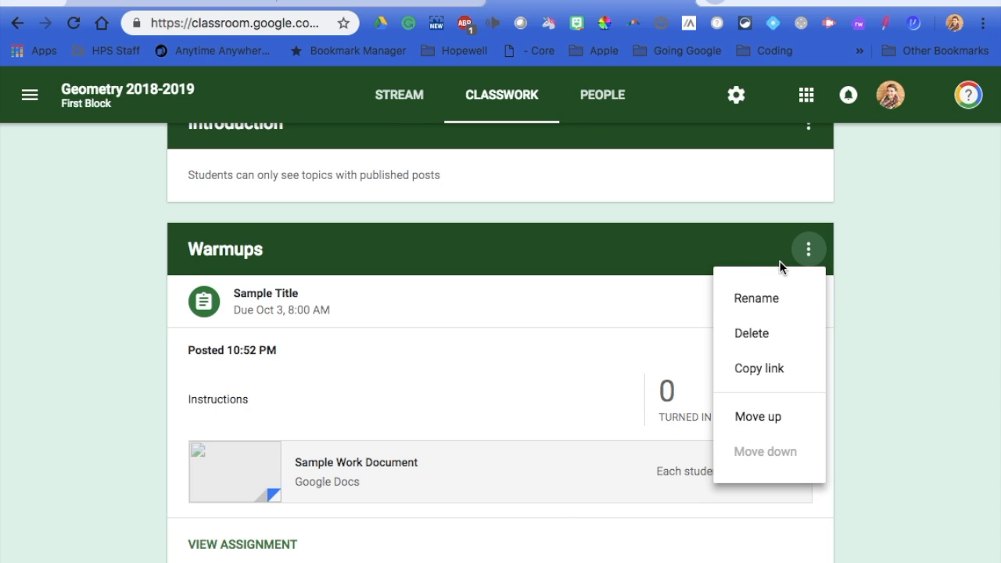
pyautogui.click(752, 418)
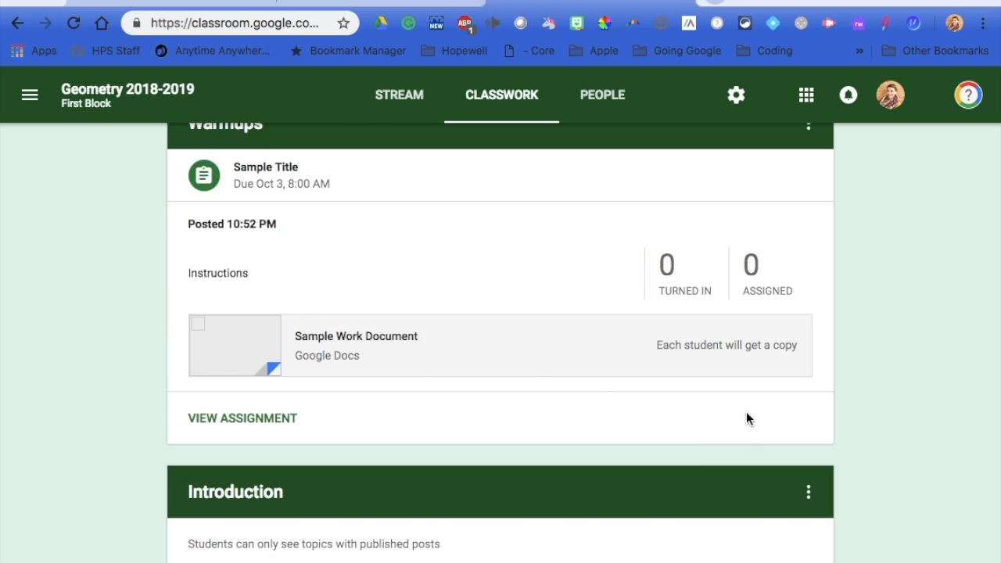
pyautogui.scroll(2, 528, 381)
pyautogui.scroll(-2, 528, 381)
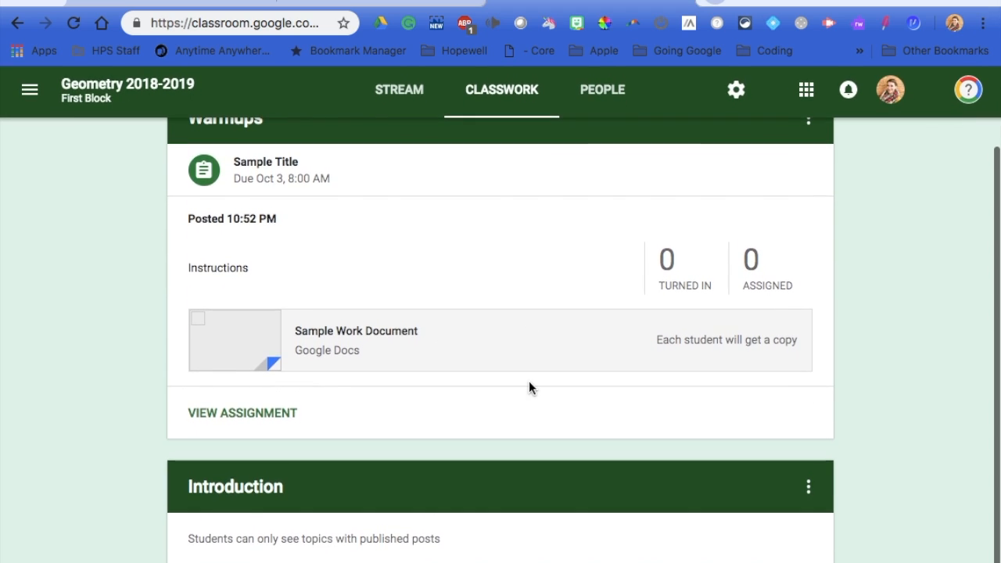
# Move the Introduction topic back up above Warmups, and check the topic order
pyautogui.click(809, 494)
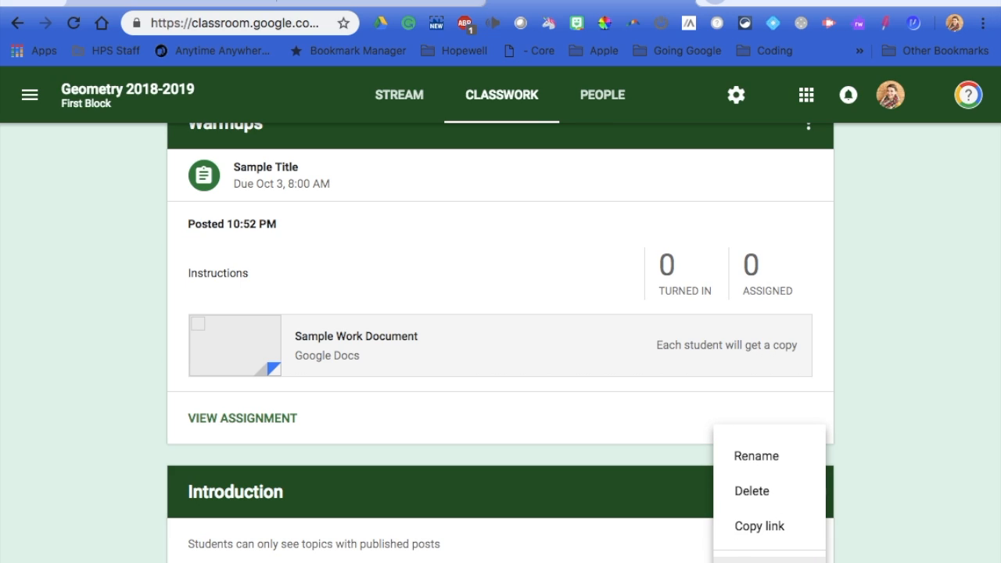
pyautogui.click(762, 560)
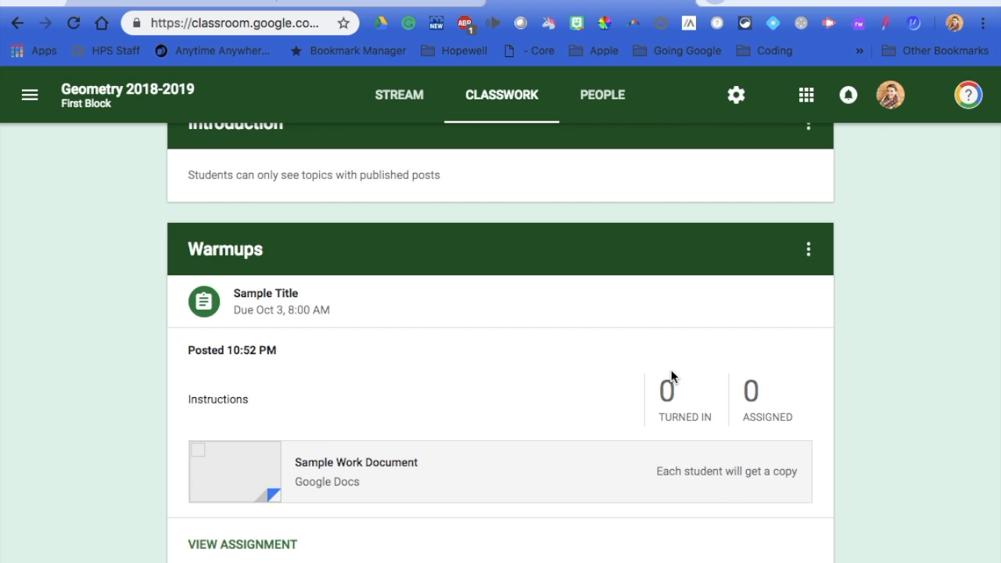
pyautogui.scroll(2, 673, 380)
pyautogui.scroll(-1, 674, 380)
pyautogui.scroll(1, 674, 380)
pyautogui.scroll(-2, 674, 380)
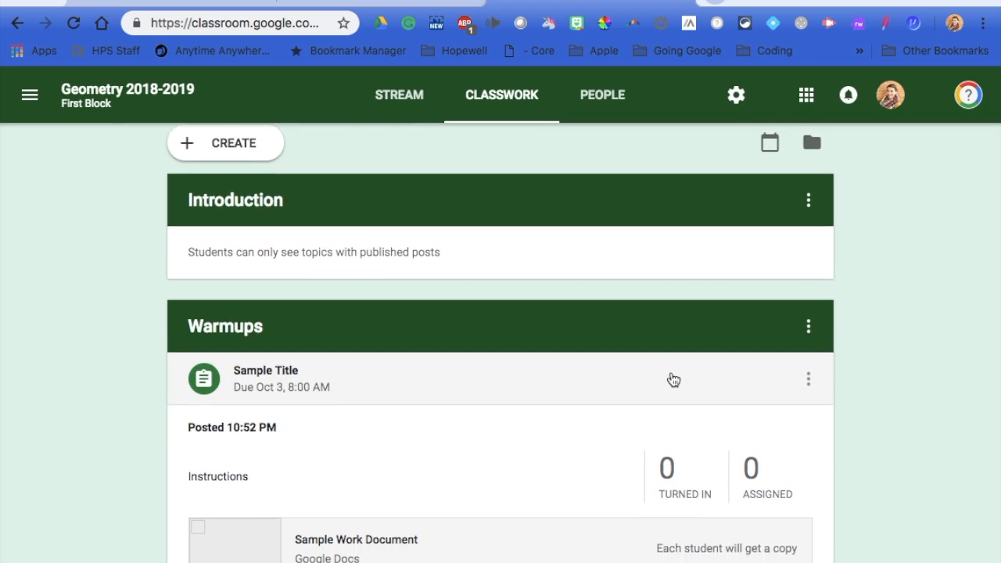
pyautogui.scroll(2, 671, 379)
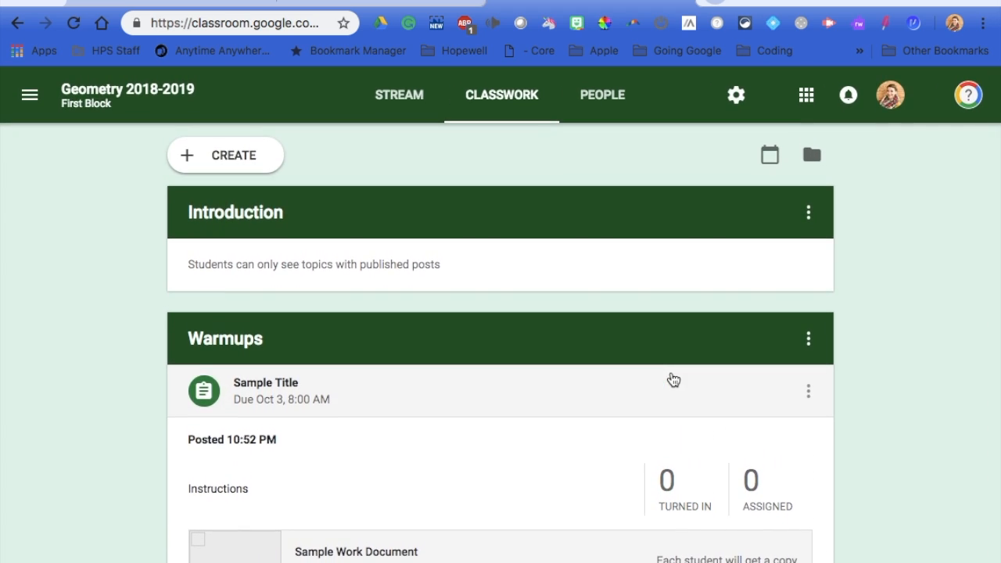